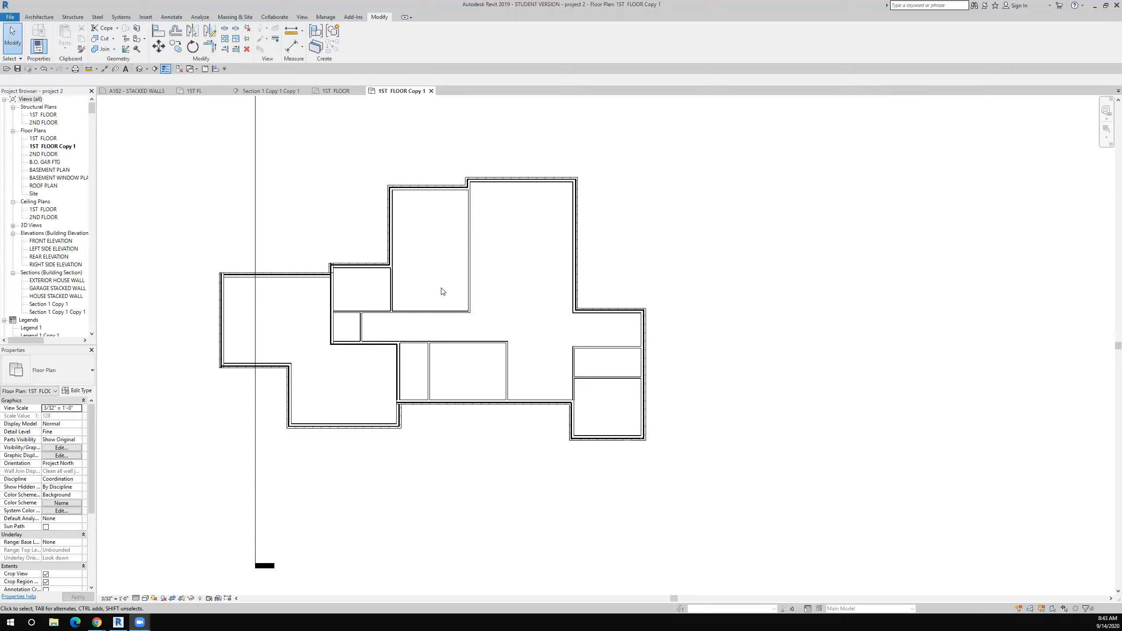
# Place Single-Flush 36" x 84" doors in the bottom wall of the upper small room and the right wall of the closet below it
pyautogui.click(38, 17)
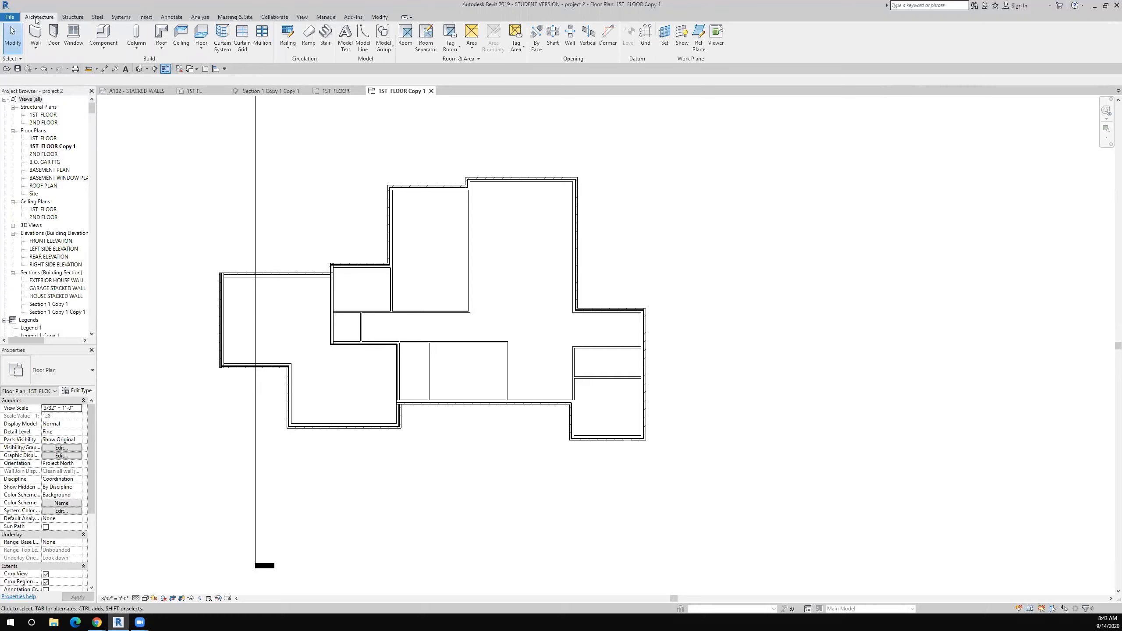
pyautogui.click(55, 39)
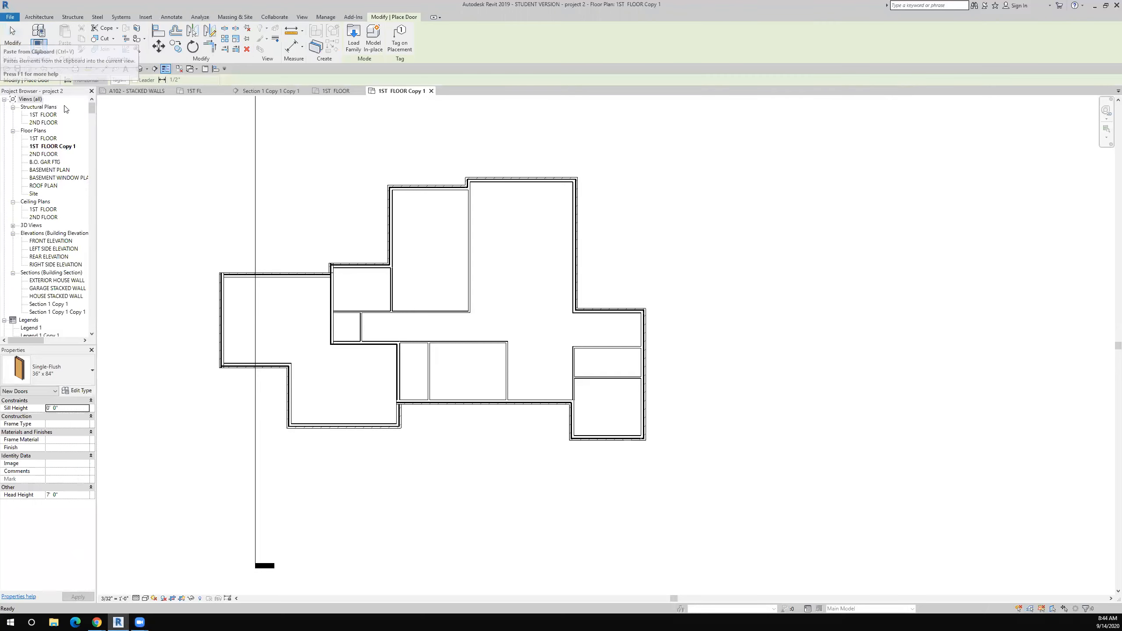
pyautogui.click(60, 373)
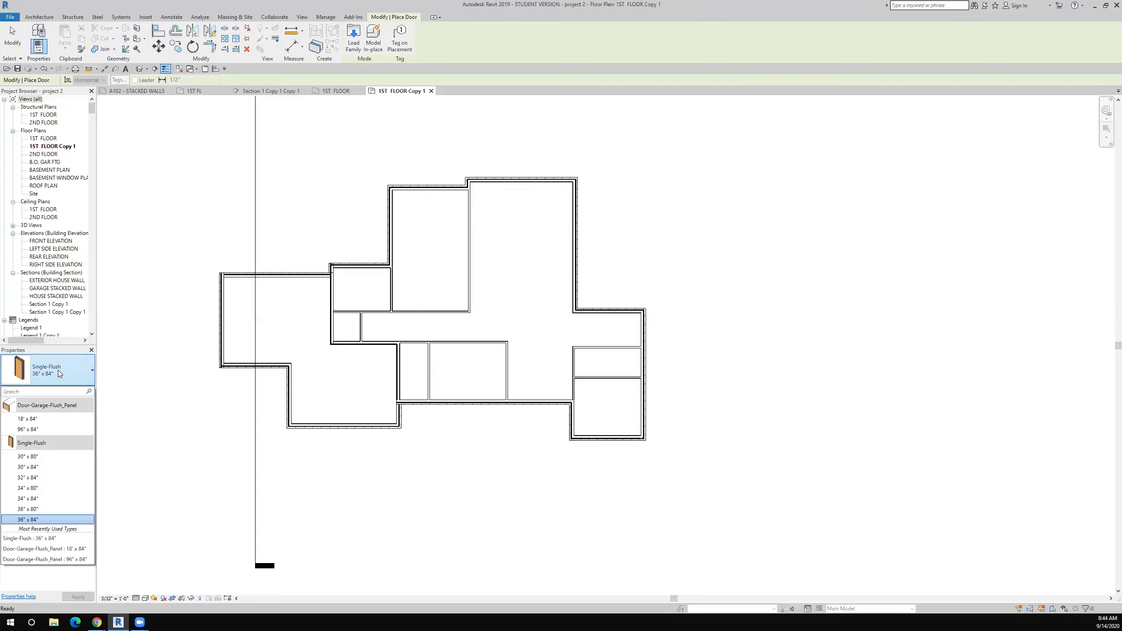
pyautogui.click(40, 520)
pyautogui.scroll(5, 402, 298)
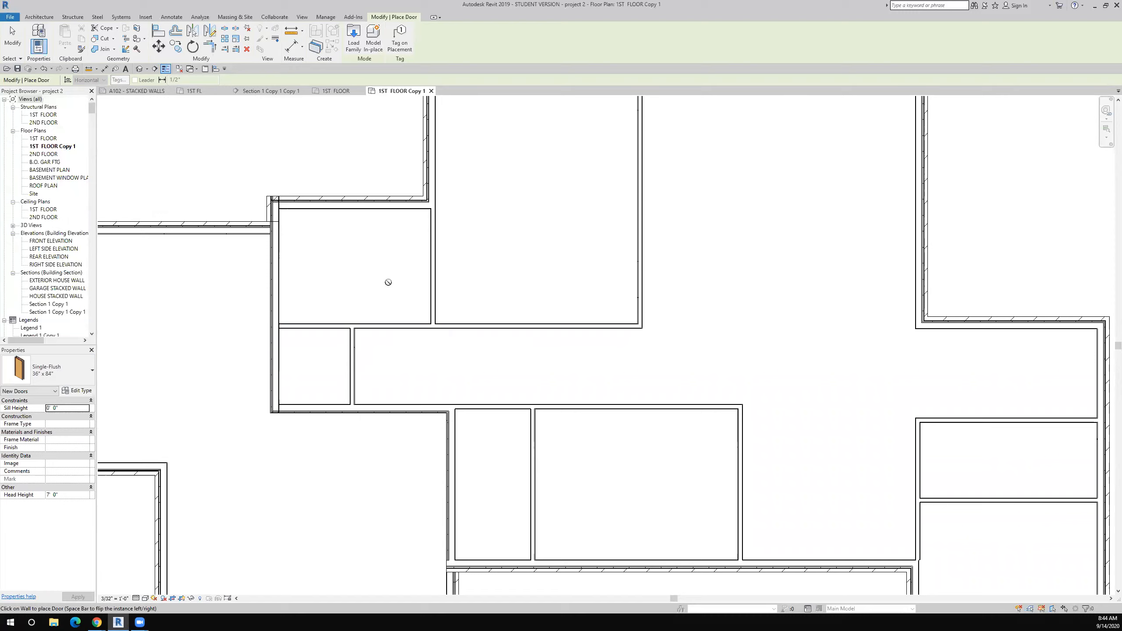
pyautogui.click(395, 322)
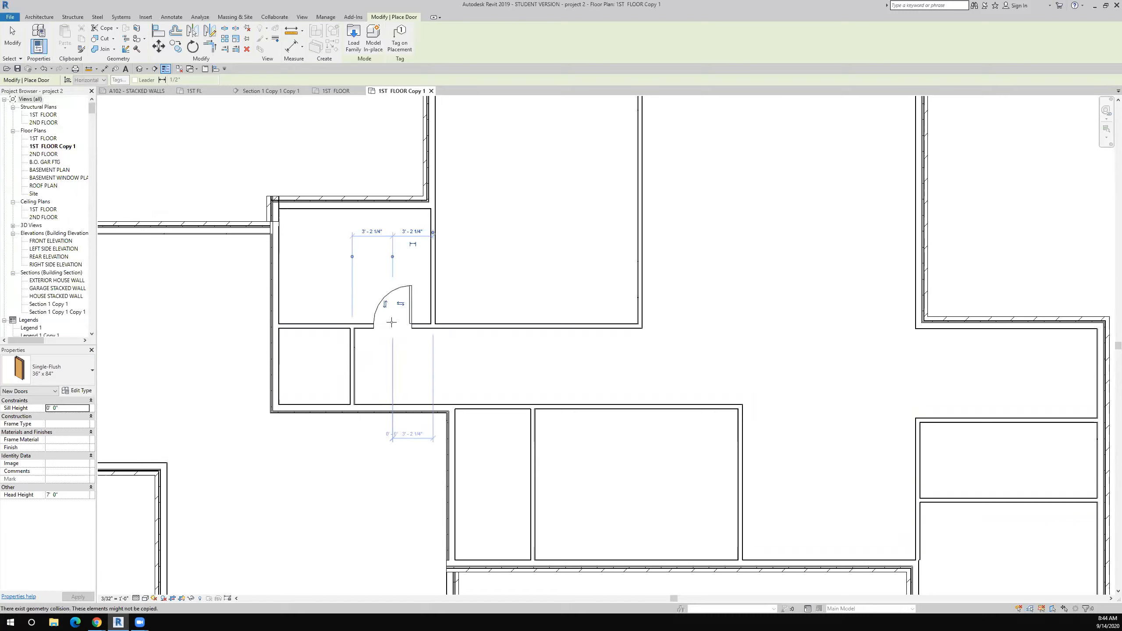
pyautogui.click(350, 365)
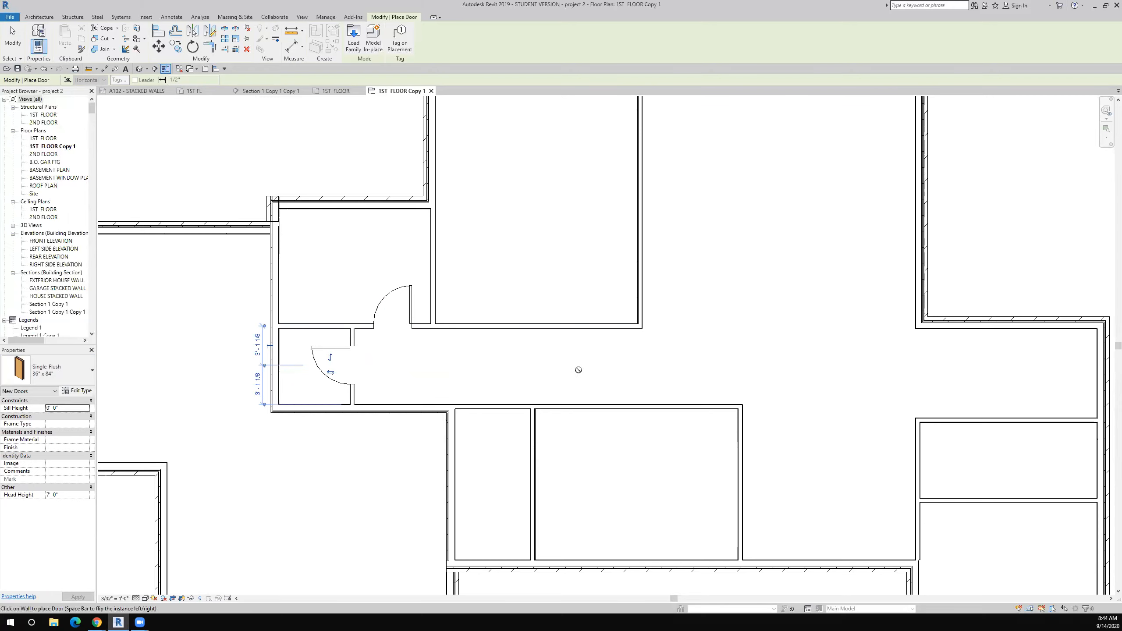
# Add 36" x 84" doors to the lower-right room's left wall and the hallway wall below the closet door, and save the project
pyautogui.scroll(-1, 579, 364)
pyautogui.moveTo(578, 363); pyautogui.dragTo(484, 338, button='middle')
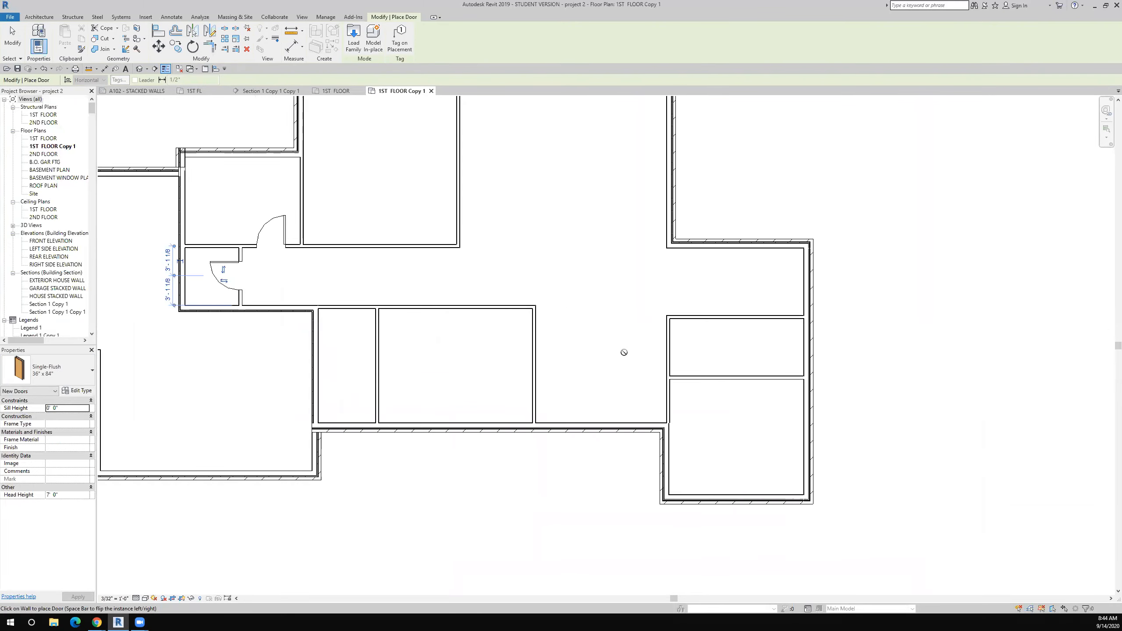
pyautogui.click(672, 398)
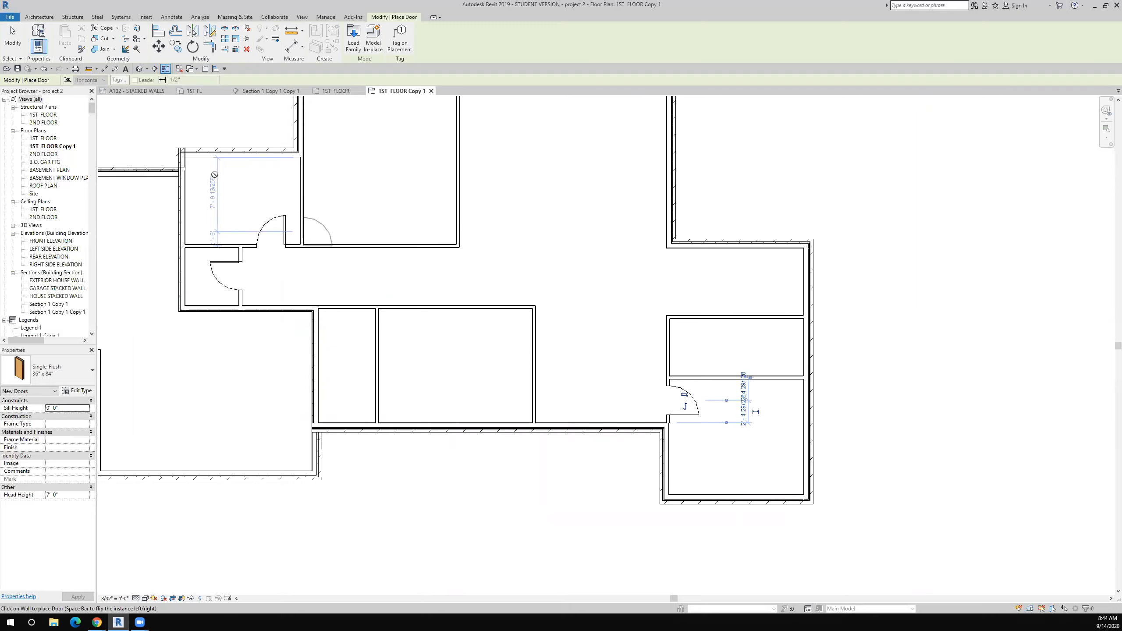
pyautogui.scroll(-1, 222, 367)
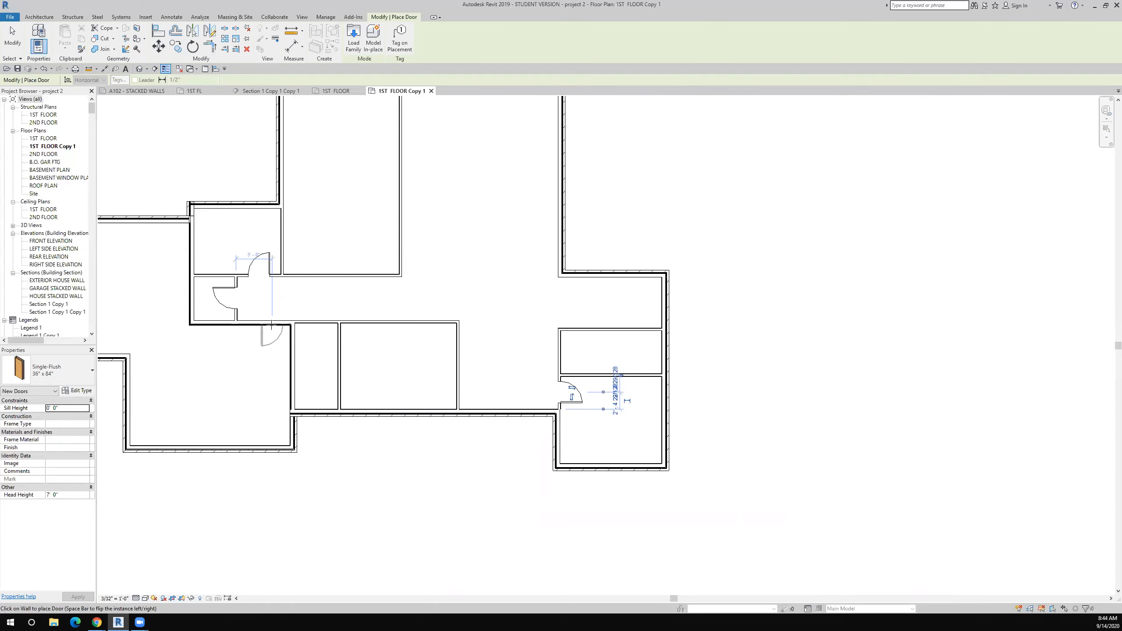
pyautogui.click(272, 319)
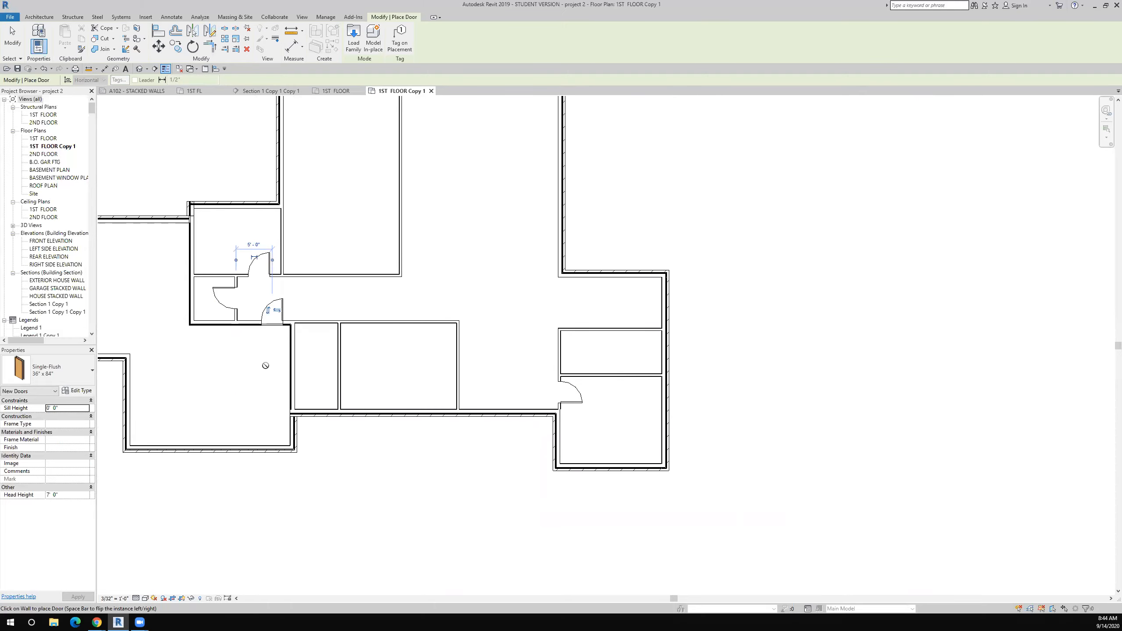
pyautogui.click(17, 69)
# Try to load the Passage Opening-Cased family from the US Imperial Openings folder as a door
pyautogui.click(349, 43)
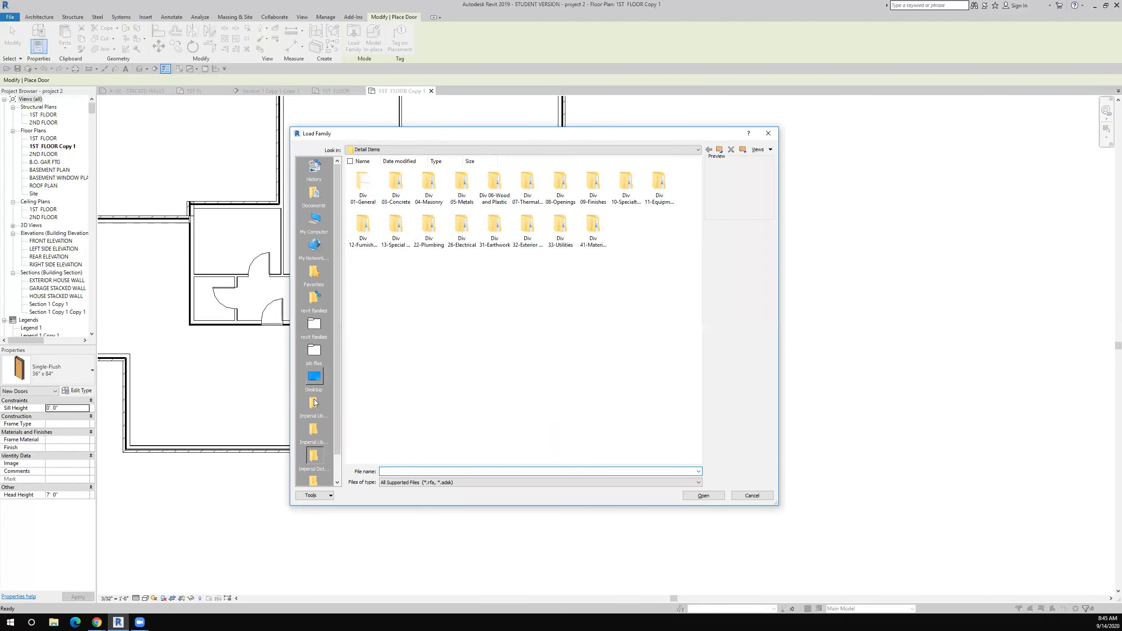
pyautogui.click(314, 404)
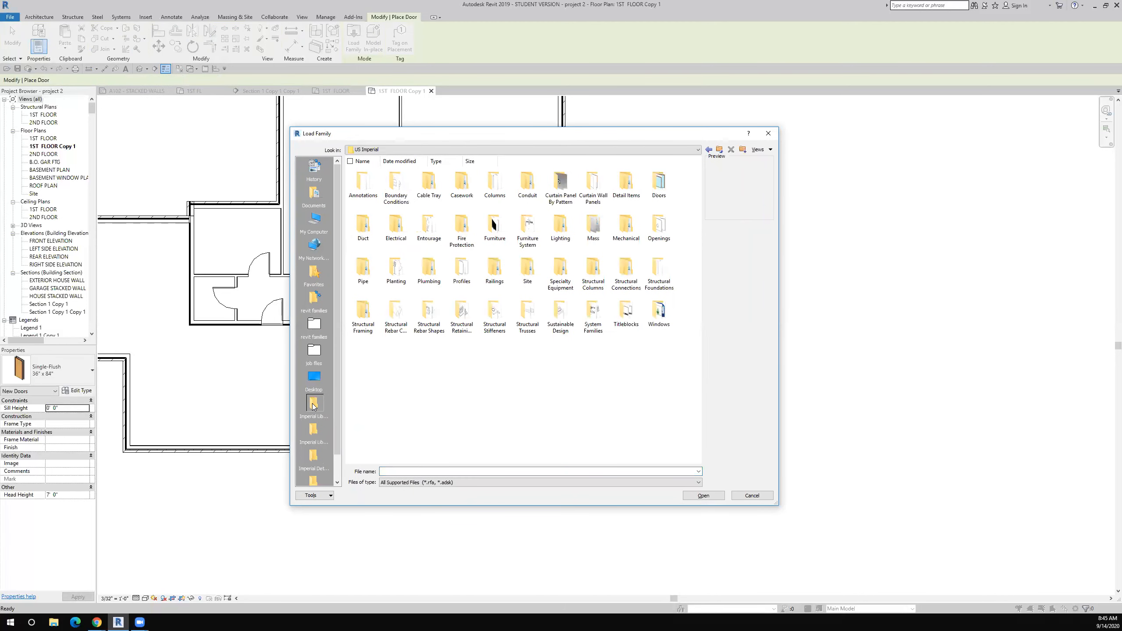
pyautogui.click(656, 232)
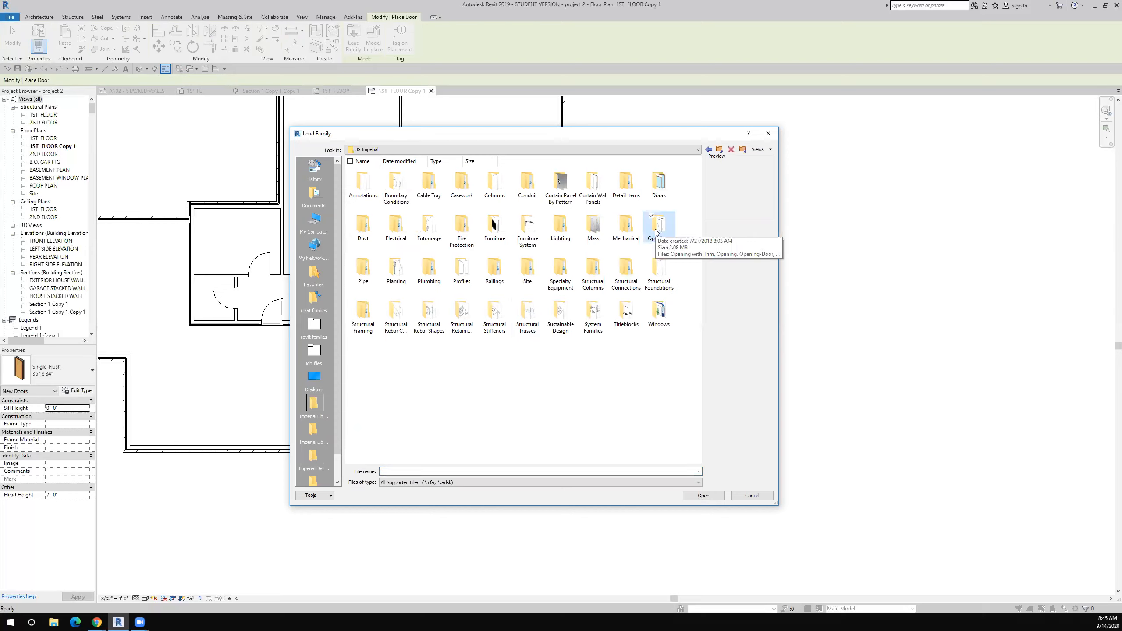
pyautogui.doubleClick(657, 232)
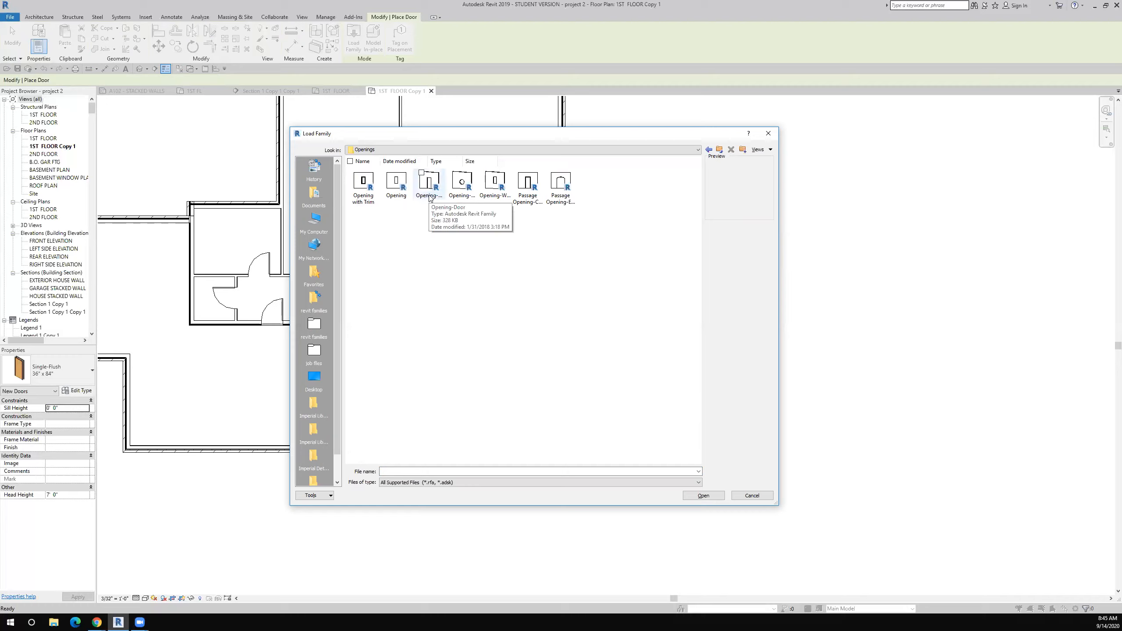
pyautogui.click(528, 185)
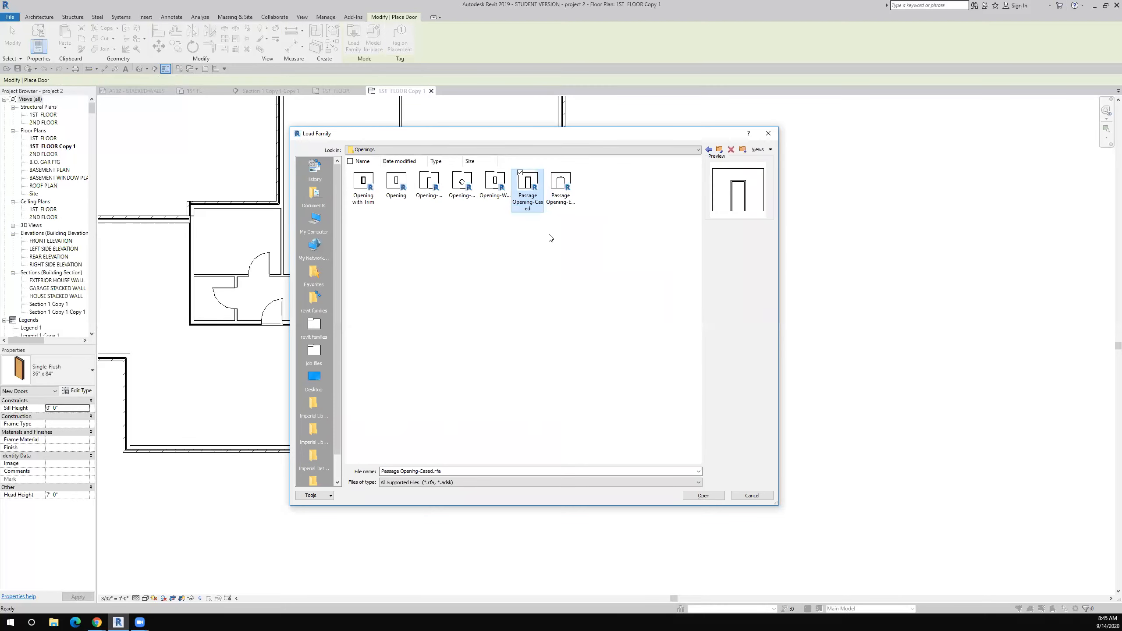
pyautogui.click(696, 495)
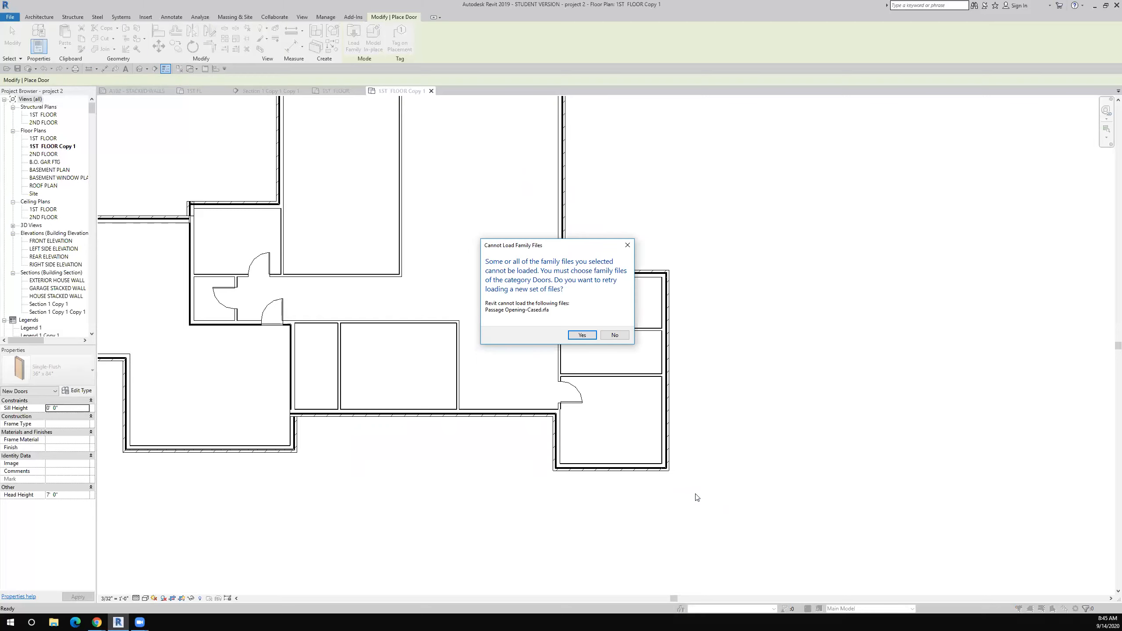
pyautogui.click(583, 335)
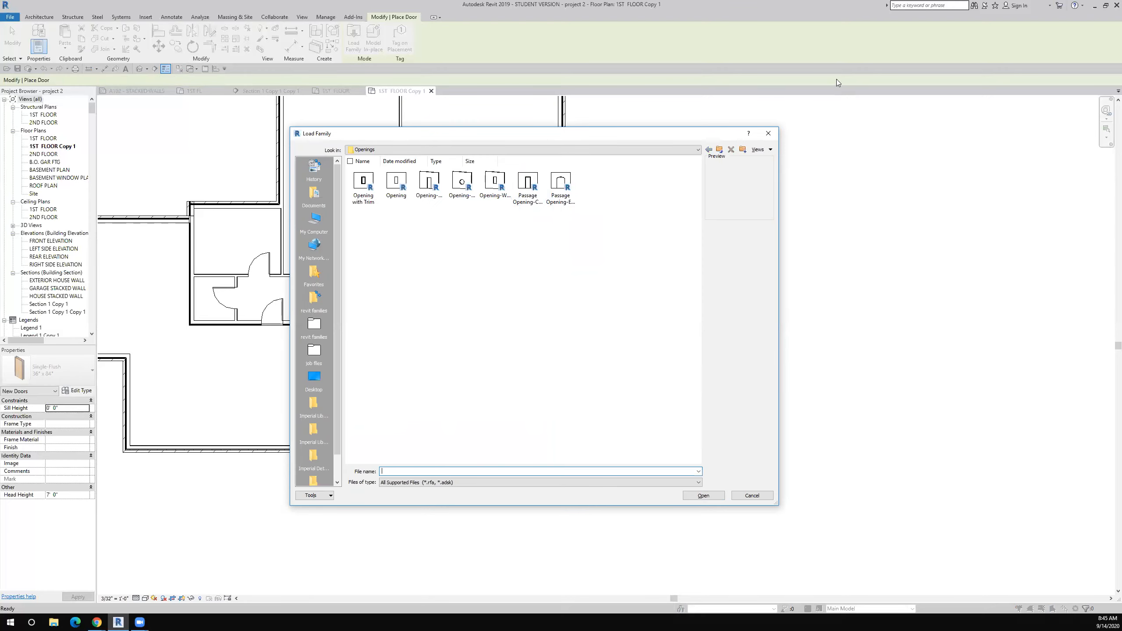
pyautogui.click(769, 134)
pyautogui.press('Escape')
pyautogui.press('Escape')
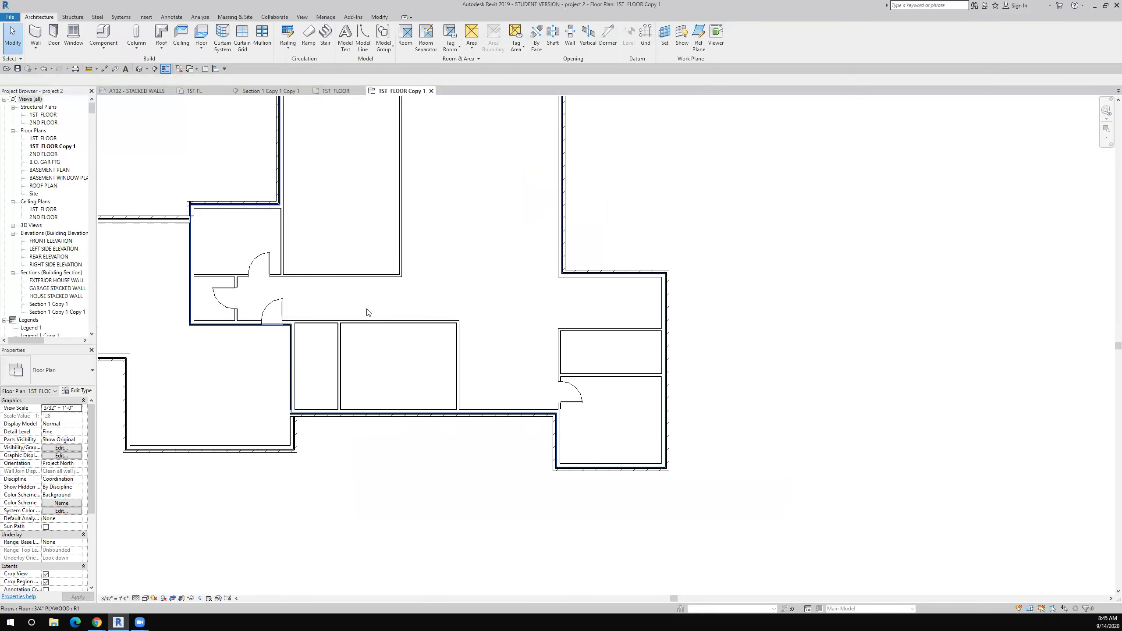
# Load the Passage Opening-Cased family from the Openings folder into the project as a general family
pyautogui.click(150, 19)
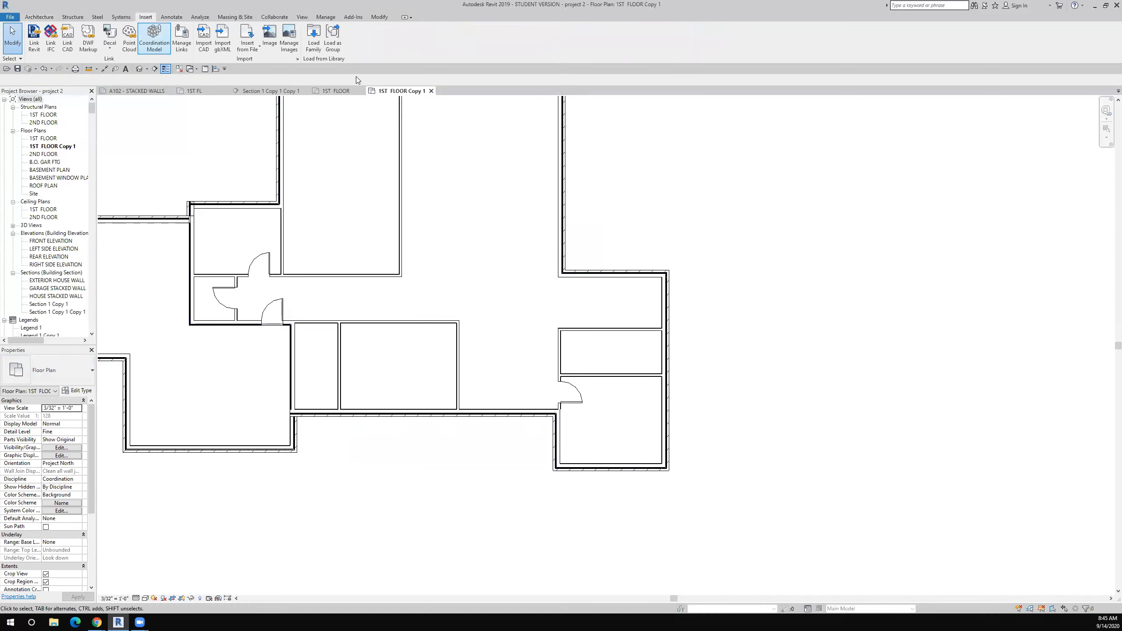
pyautogui.click(319, 48)
pyautogui.click(530, 195)
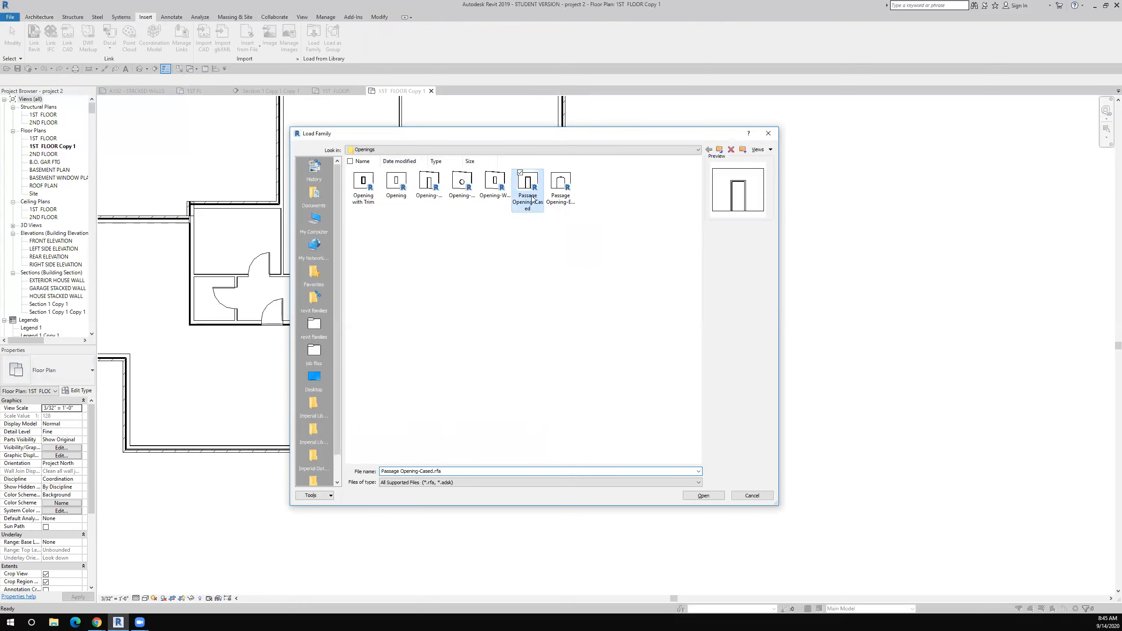
pyautogui.click(703, 496)
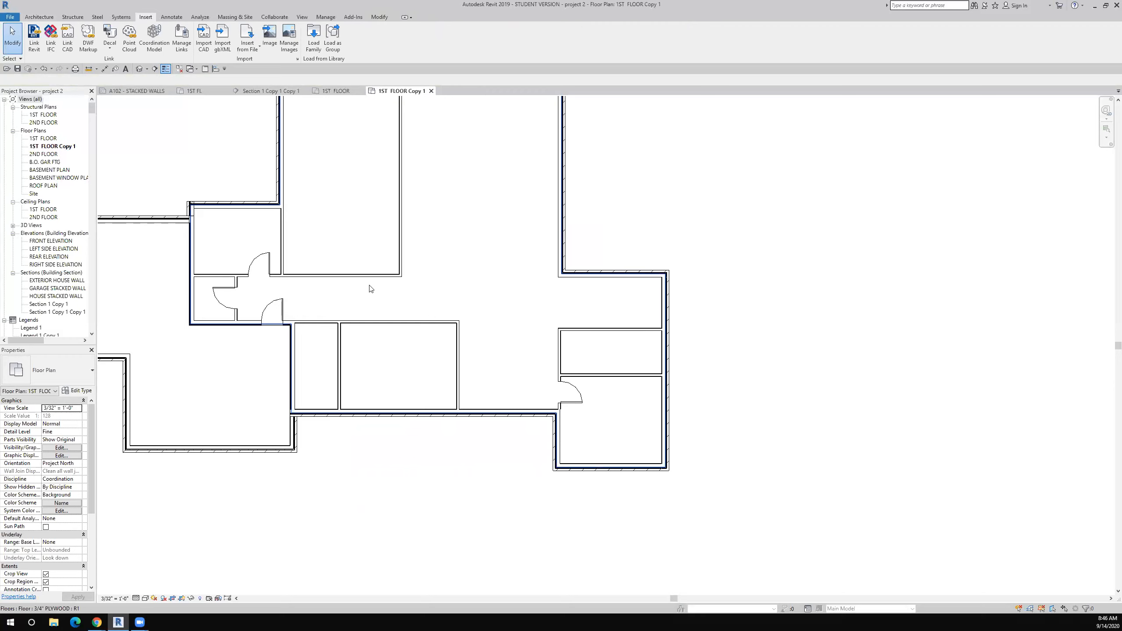
# Place Passage Opening-Cased 36" x 84" components in the narrow lower room's top wall and the large upper room's bottom wall
pyautogui.click(40, 17)
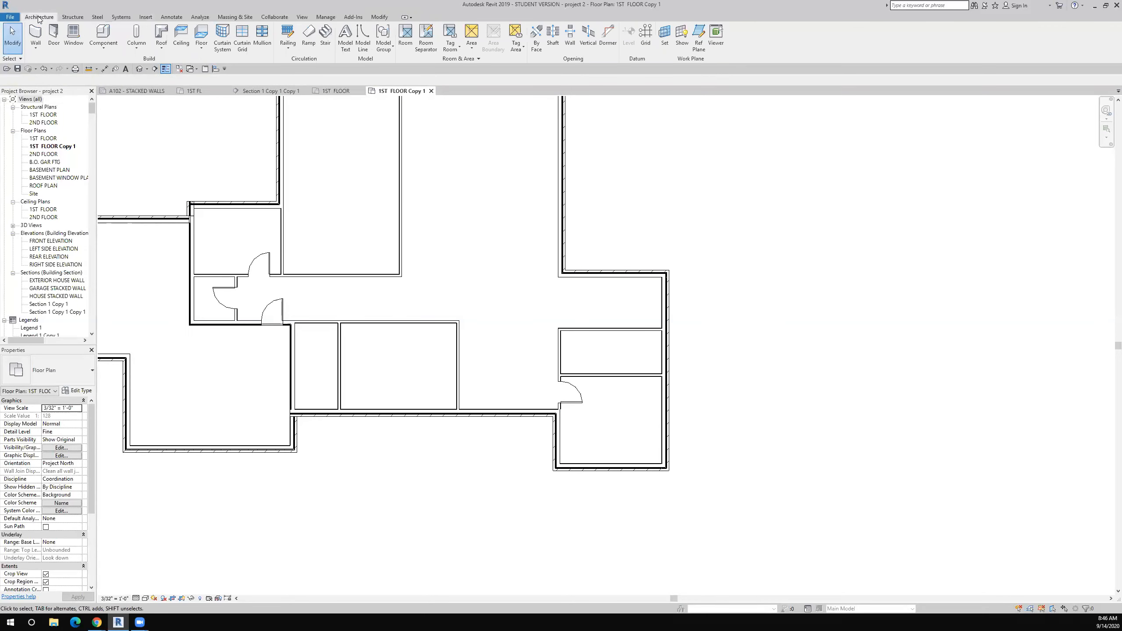
pyautogui.click(103, 34)
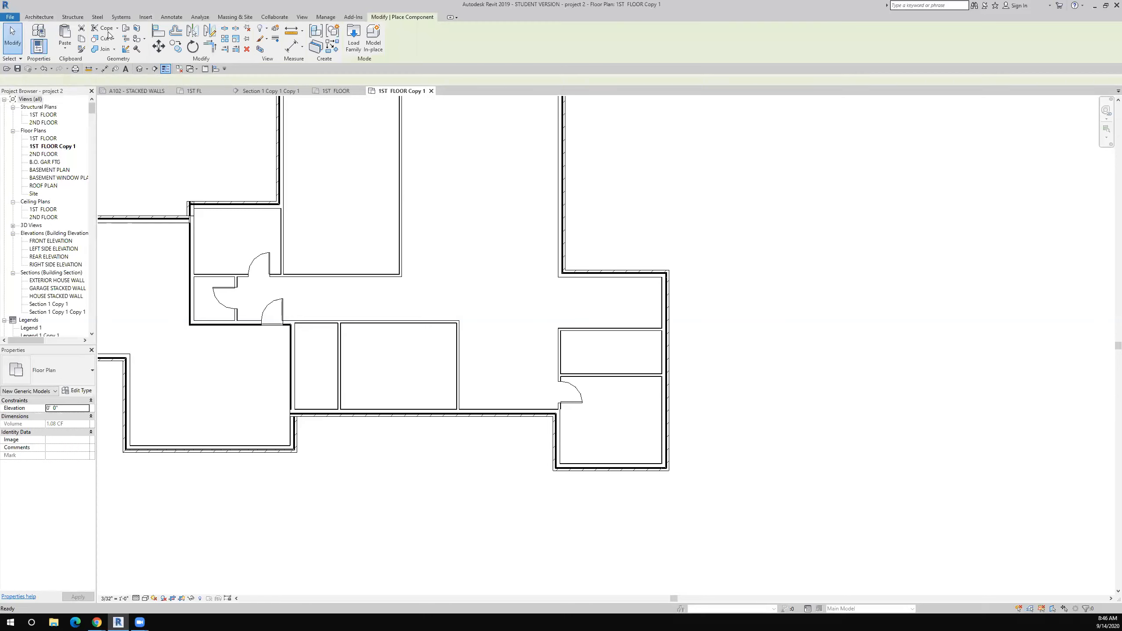
pyautogui.click(67, 368)
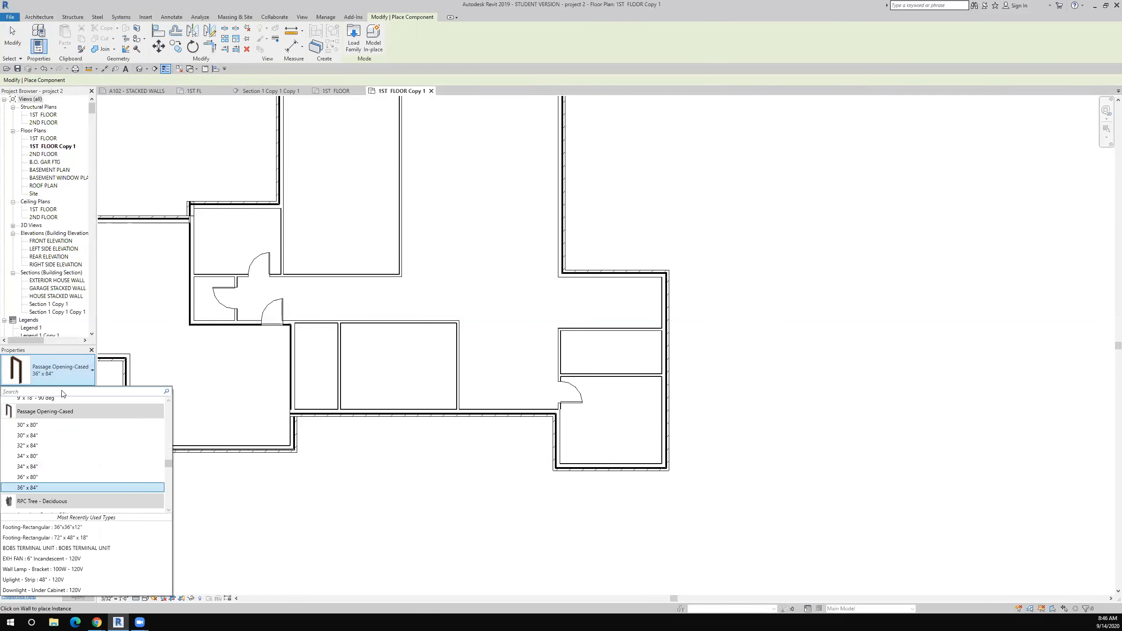
pyautogui.click(71, 489)
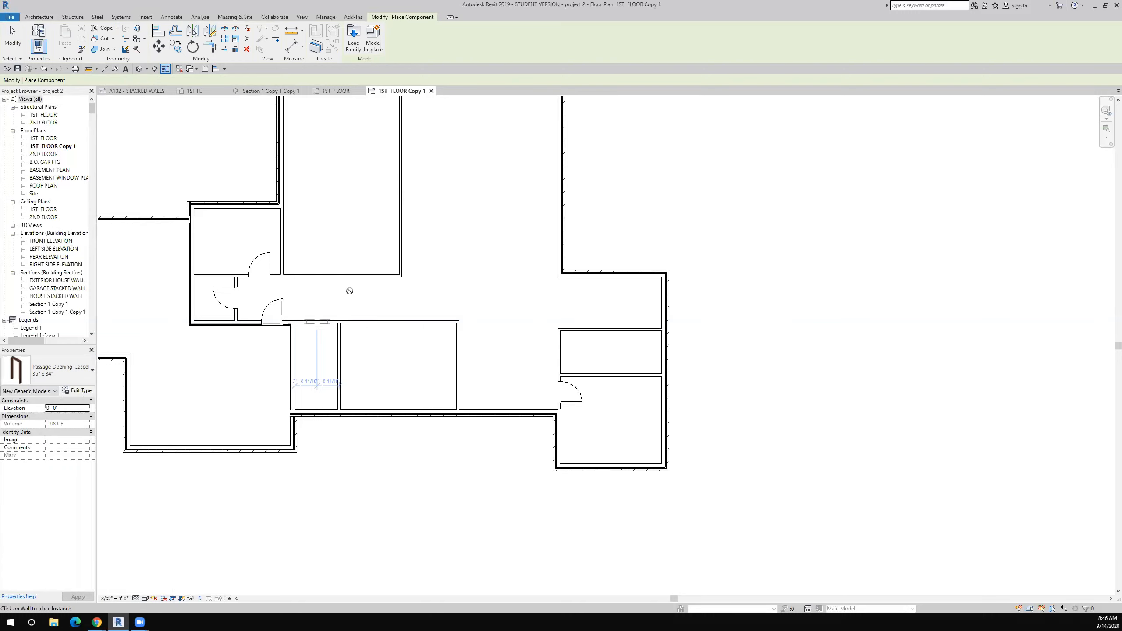
pyautogui.click(376, 276)
pyautogui.click(391, 321)
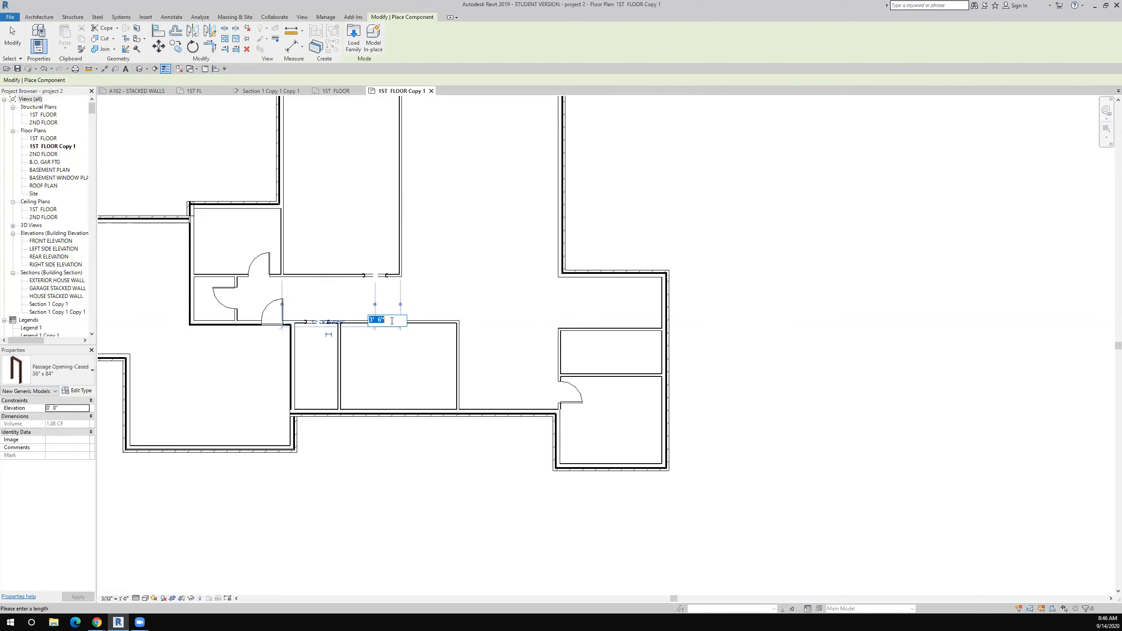
pyautogui.click(407, 285)
# Place 36" x 84" cased openings in the top and right walls of the lower middle room, deleting the instance that cuts nothing
pyautogui.click(411, 322)
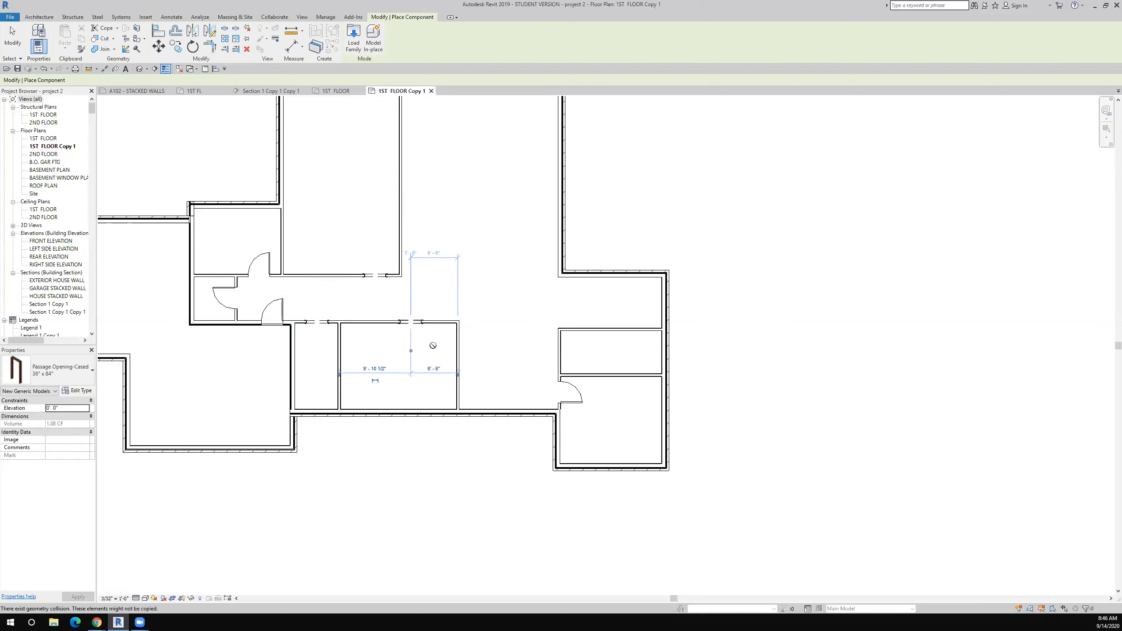
pyautogui.click(456, 357)
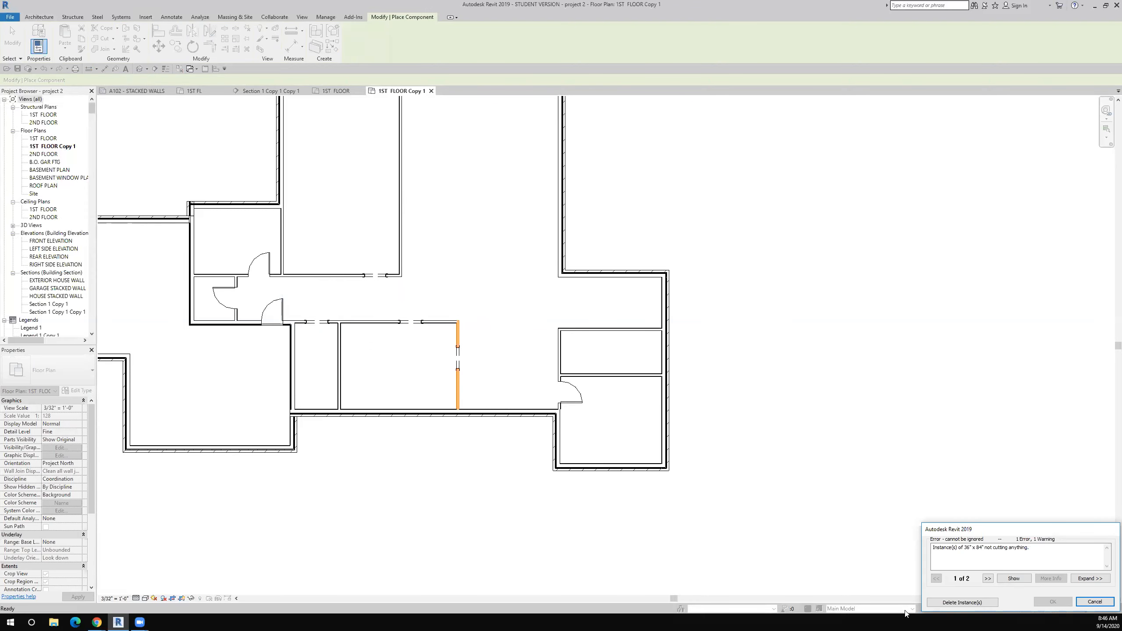
pyautogui.click(937, 601)
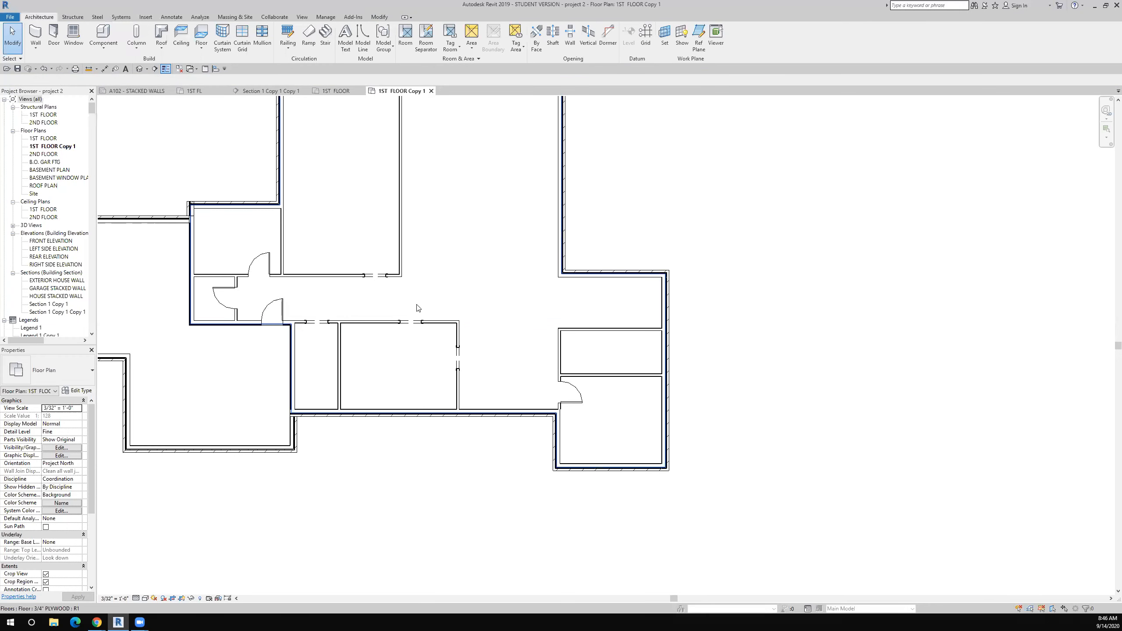
# Duplicate the type of the cased opening in the lower middle room's right wall as 84" x 84"
pyautogui.click(459, 365)
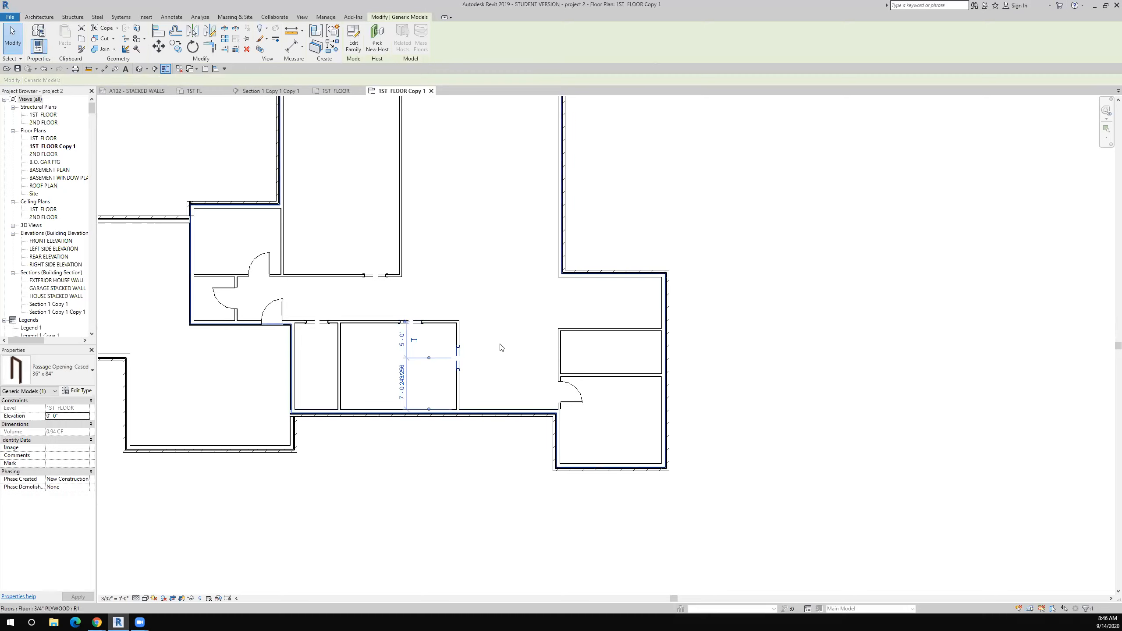
pyautogui.click(83, 390)
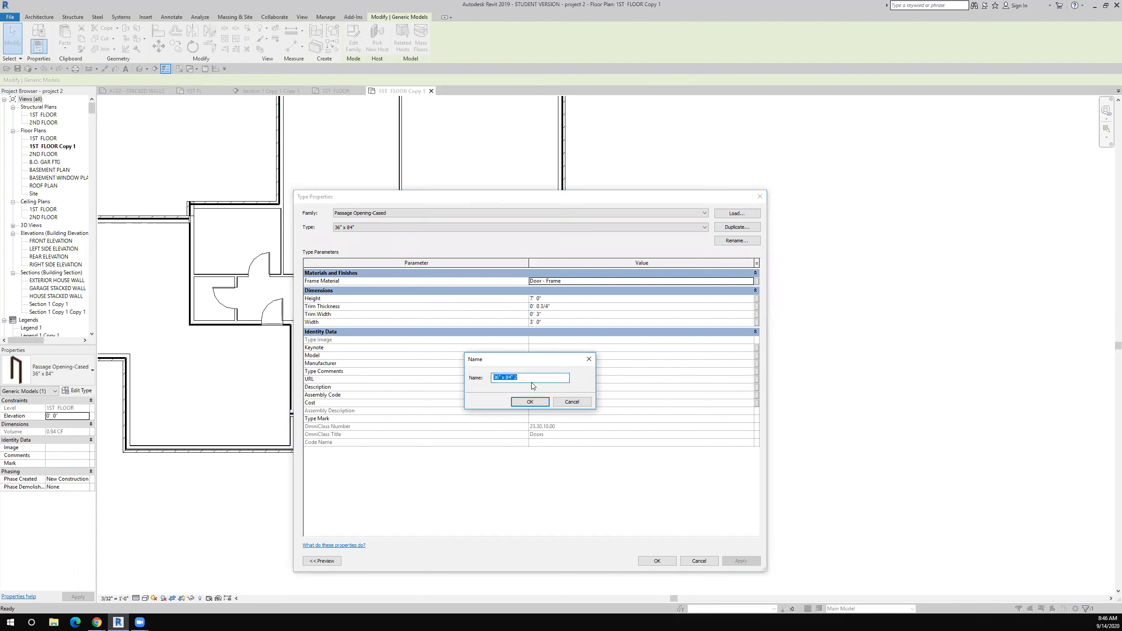
pyautogui.moveTo(499, 380); pyautogui.dragTo(488, 382)
pyautogui.write('84')
pyautogui.click(529, 402)
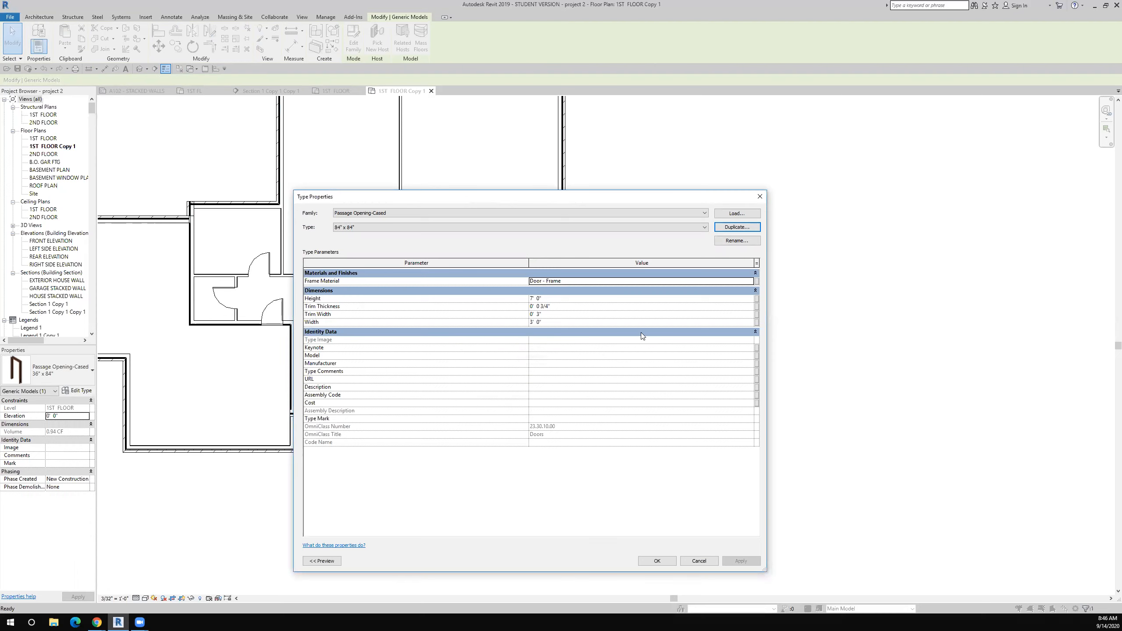
# Set the width of the 84" x 84" cased opening type to 7' and apply it to the selected opening
pyautogui.click(541, 323)
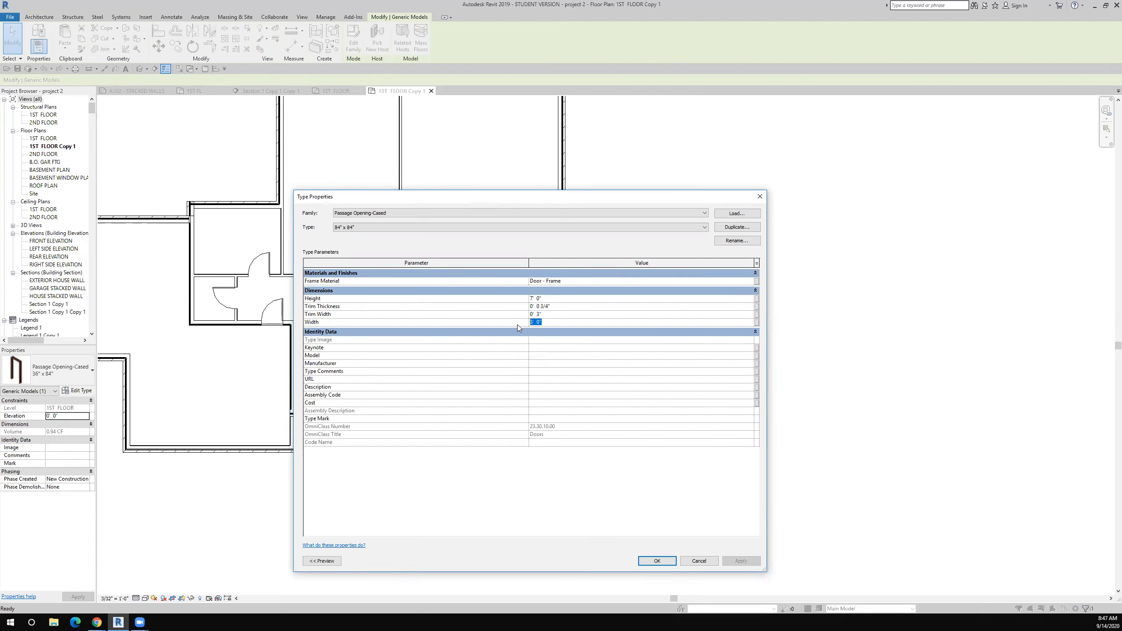
pyautogui.write('7')
pyautogui.click(642, 565)
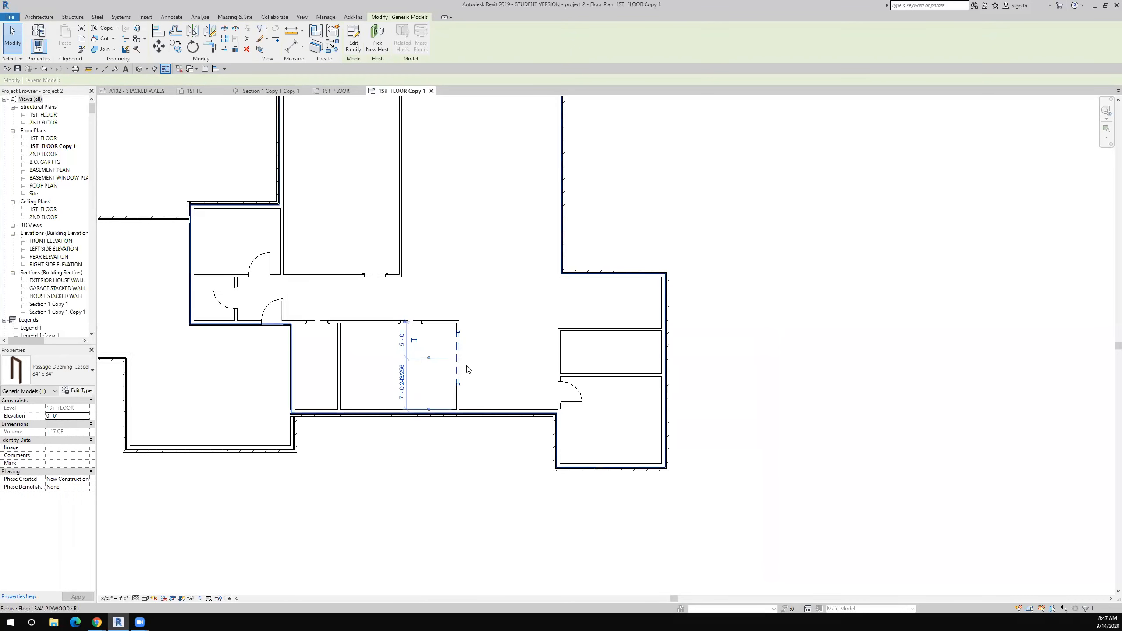
pyautogui.scroll(2, 468, 369)
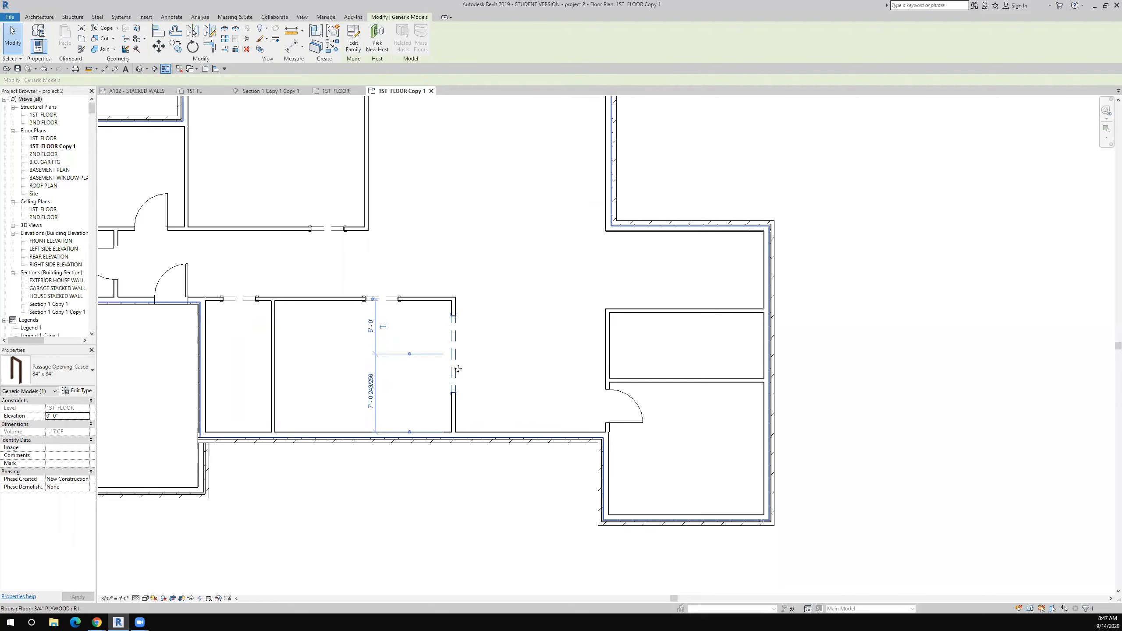
pyautogui.click(514, 365)
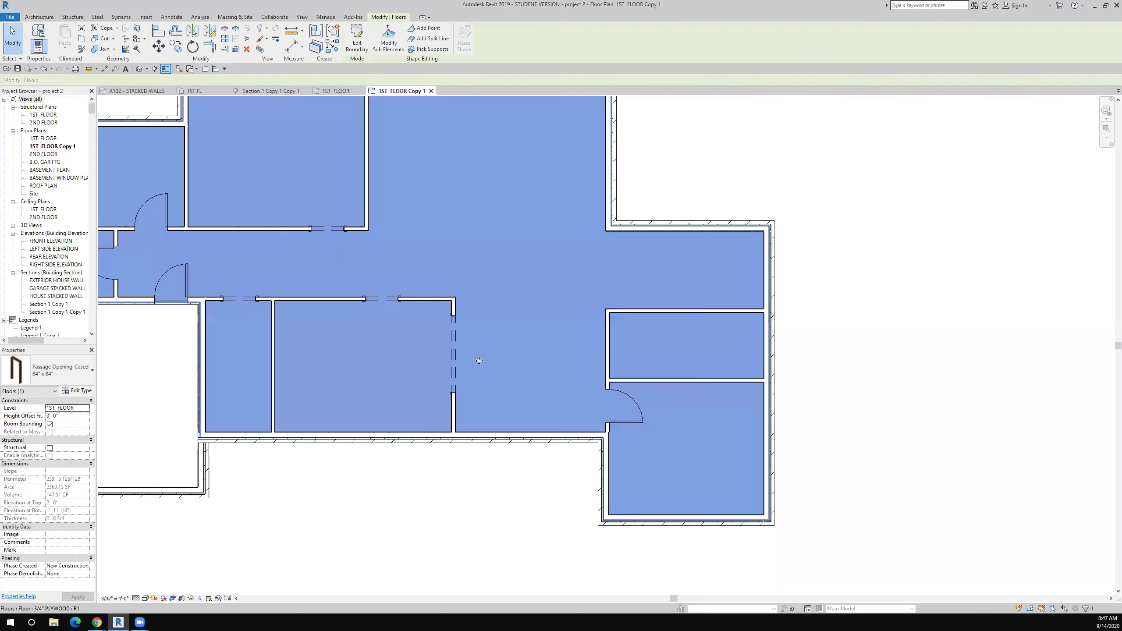
pyautogui.click(454, 481)
pyautogui.click(441, 370)
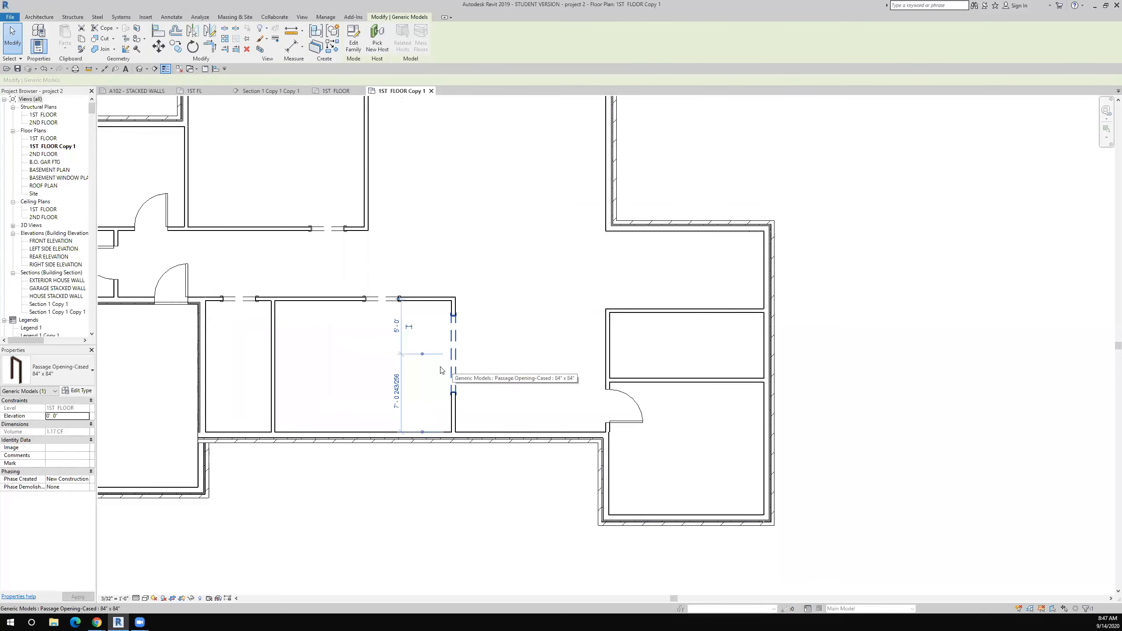
pyautogui.click(409, 355)
pyautogui.click(410, 506)
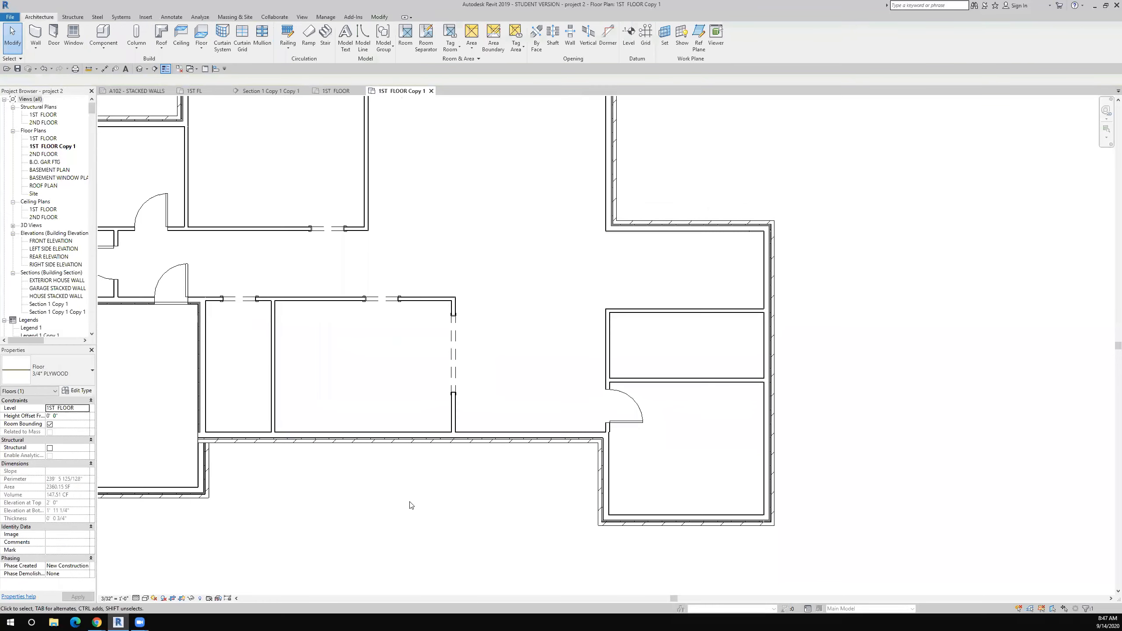
# Dimension the 84" x 84" cased opening's centre to the walls above and below it, and centre it with an equality constraint
pyautogui.click(105, 69)
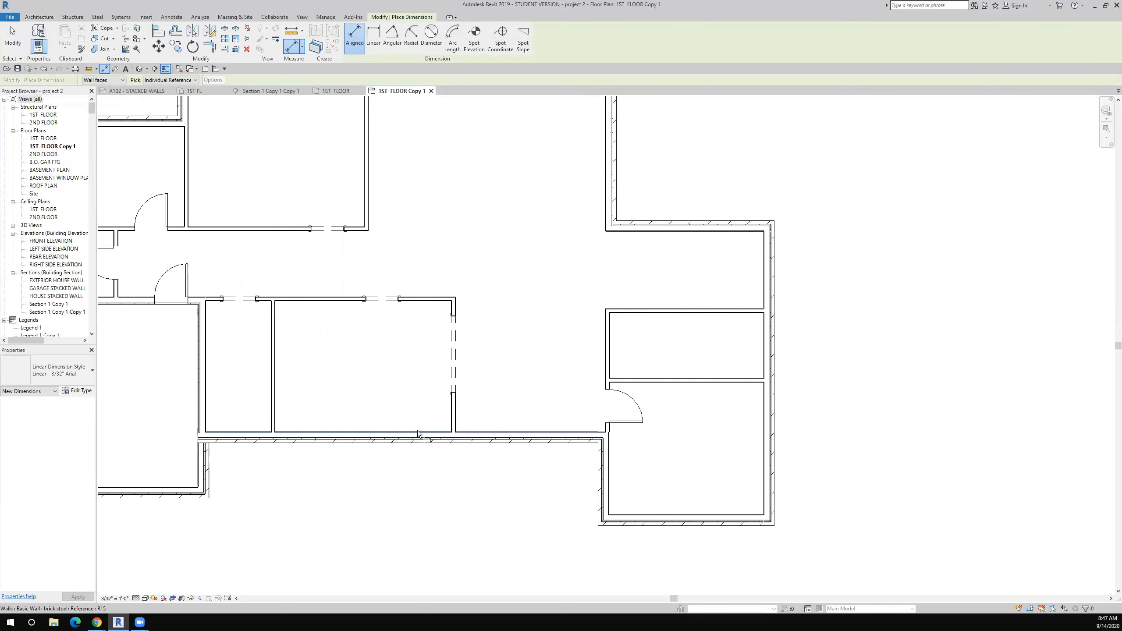
pyautogui.click(454, 356)
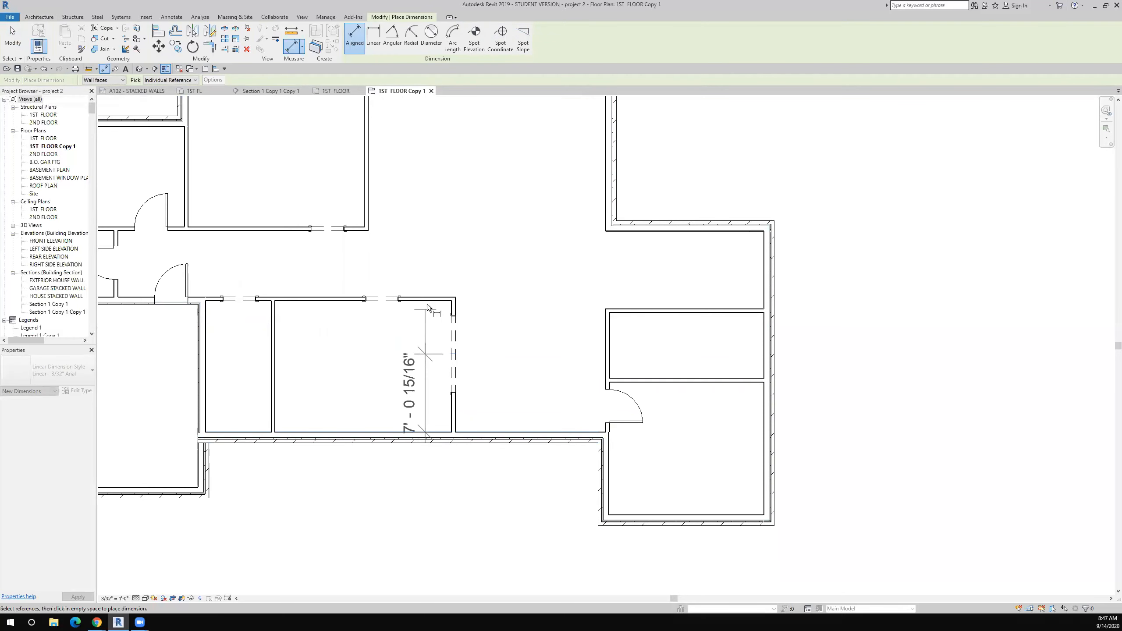
pyautogui.click(428, 300)
pyautogui.click(427, 257)
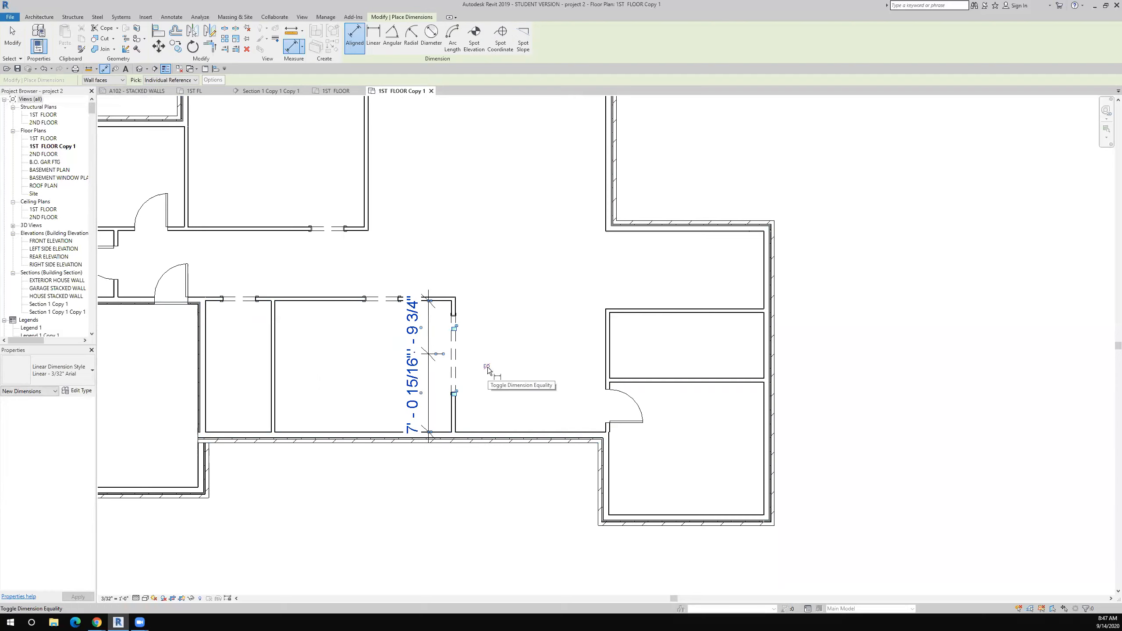
pyautogui.click(487, 367)
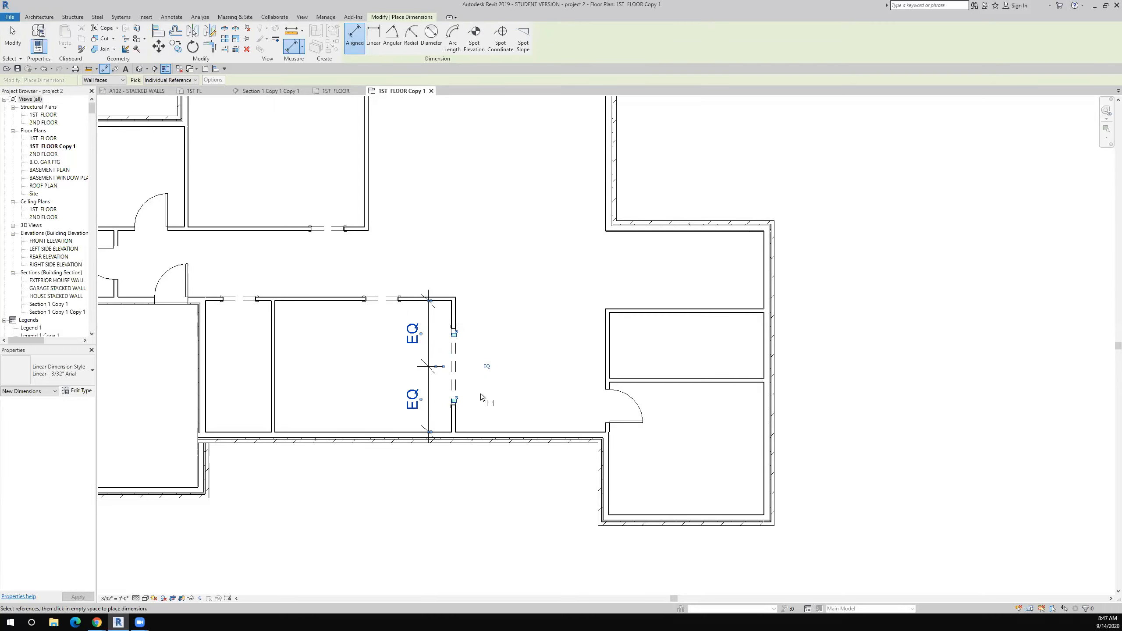
pyautogui.scroll(-3, 480, 393)
pyautogui.scroll(2, 480, 392)
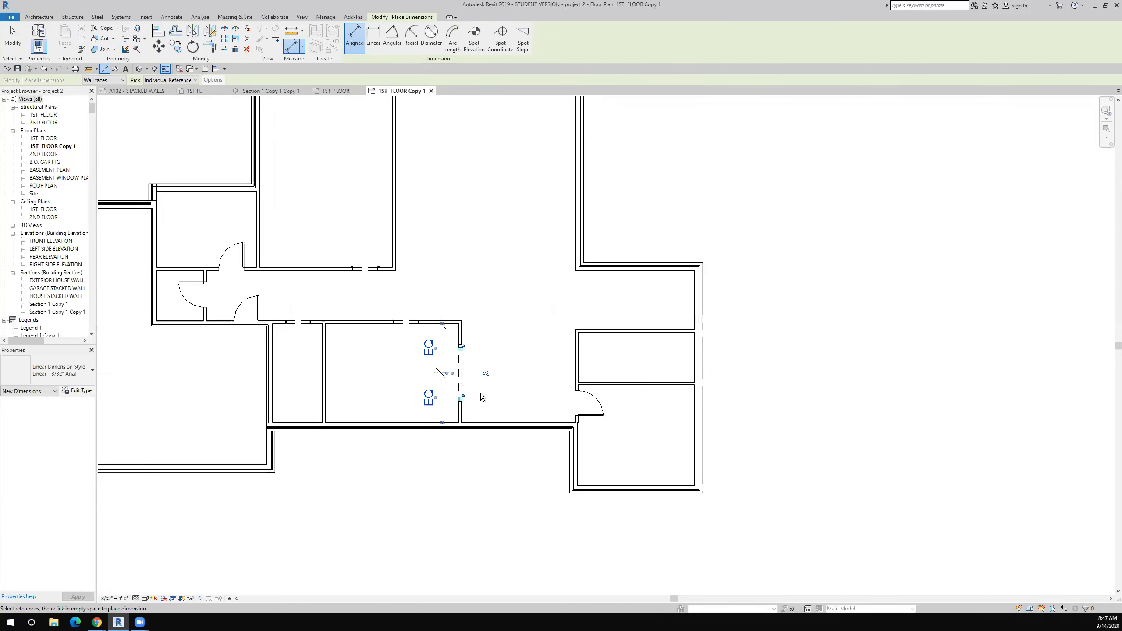
pyautogui.scroll(-2, 508, 405)
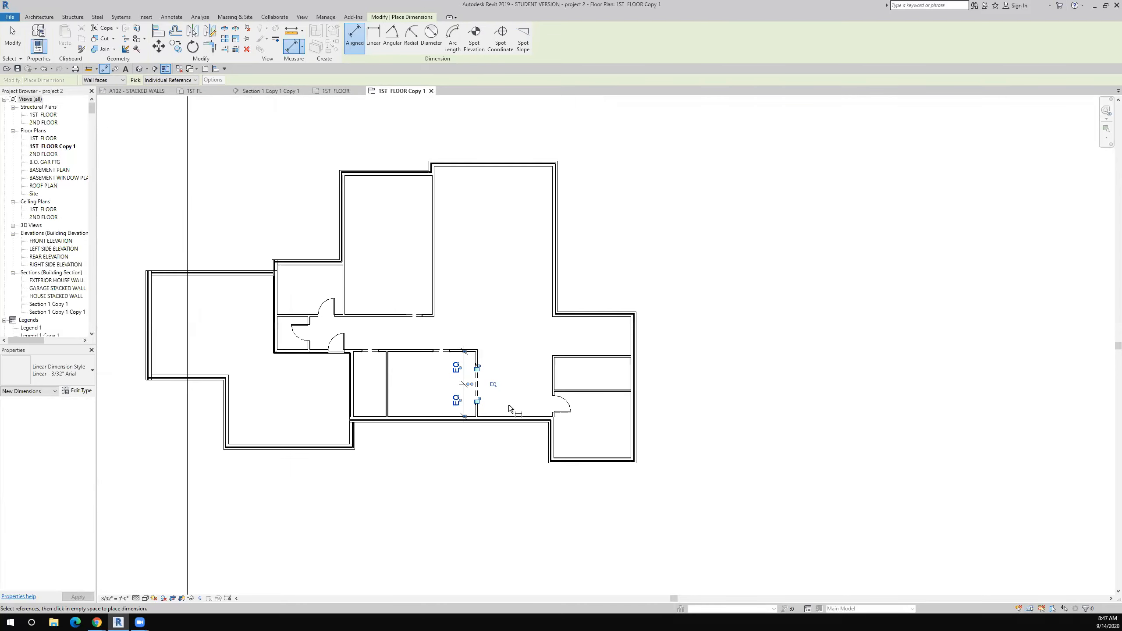
pyautogui.moveTo(503, 384); pyautogui.dragTo(535, 392, button='middle')
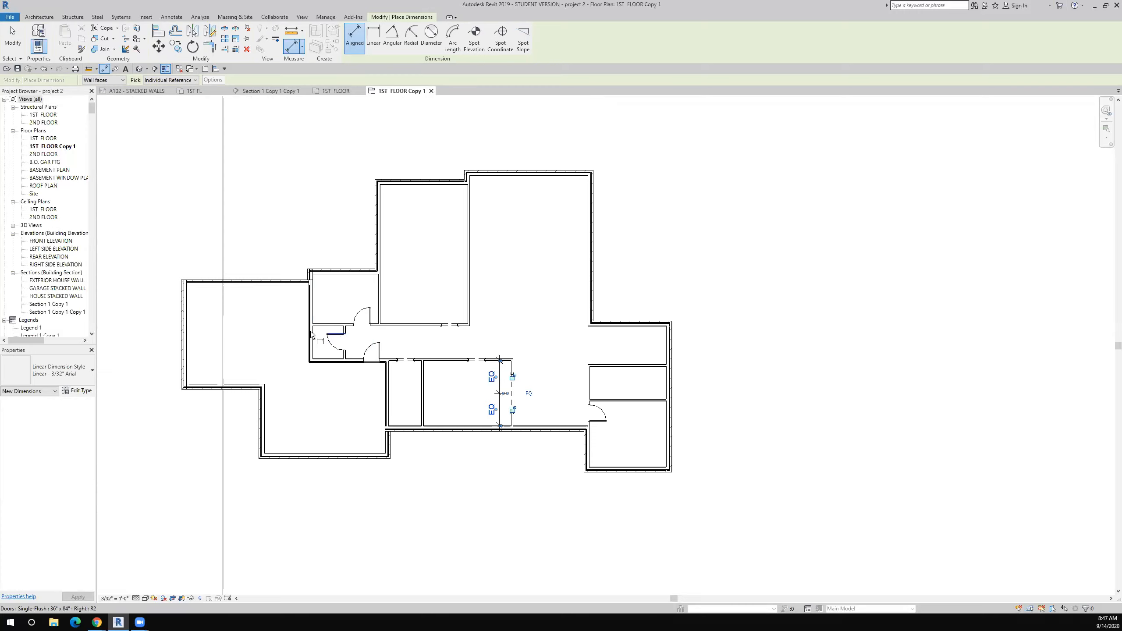
# Dimension the small closet door's centre to the walls on either side and make both distances equal
pyautogui.scroll(3, 334, 350)
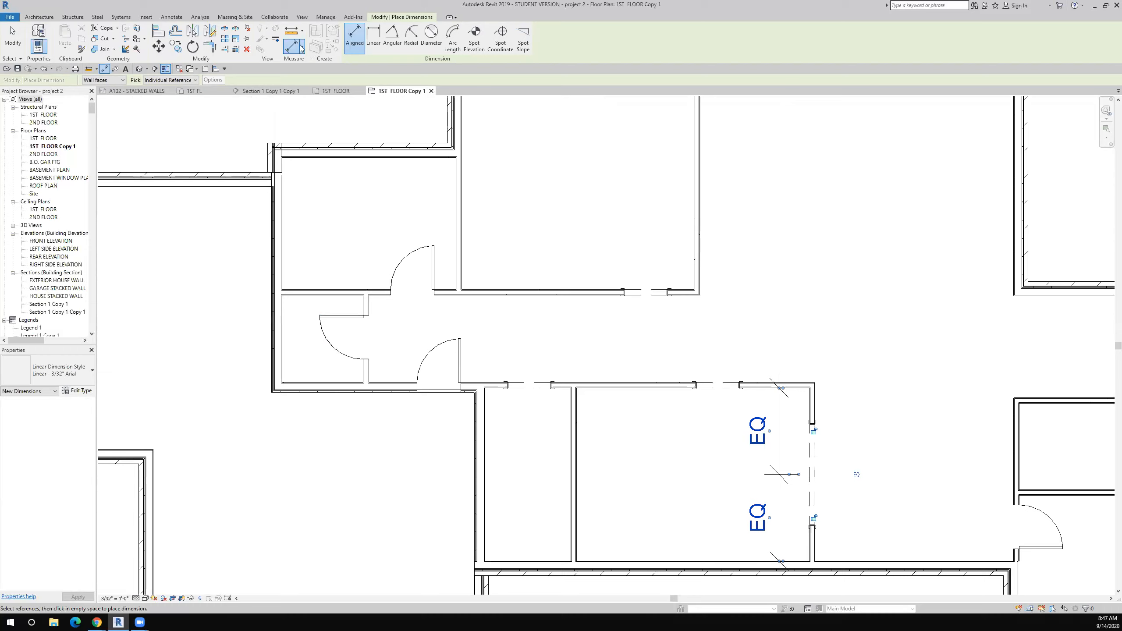
pyautogui.click(353, 383)
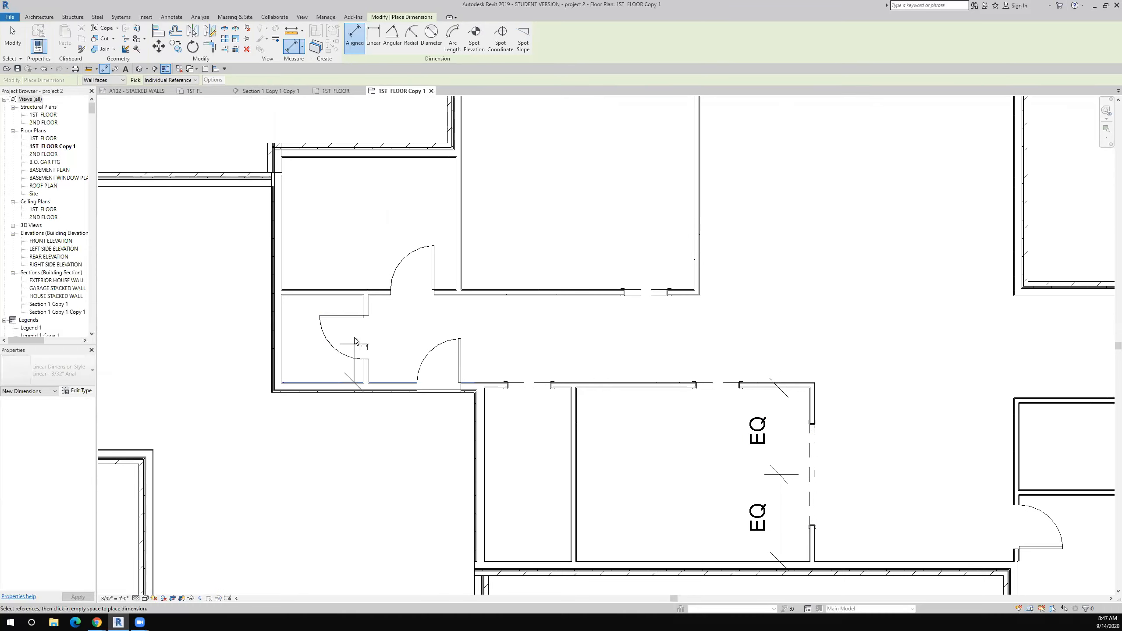
pyautogui.click(354, 338)
pyautogui.click(352, 295)
pyautogui.click(351, 234)
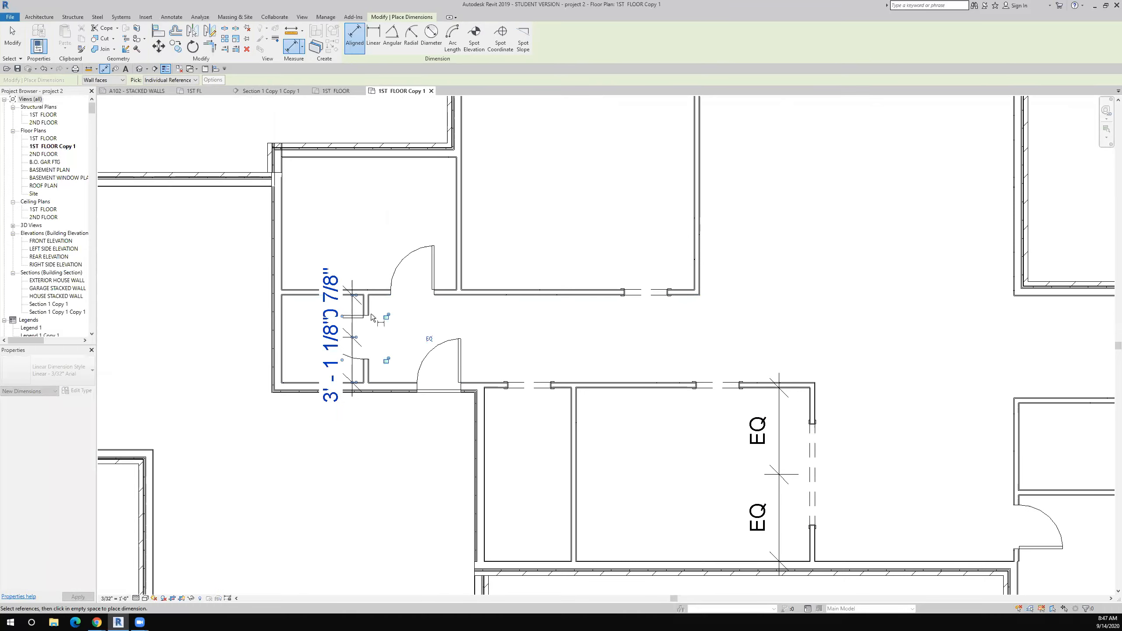
pyautogui.click(429, 339)
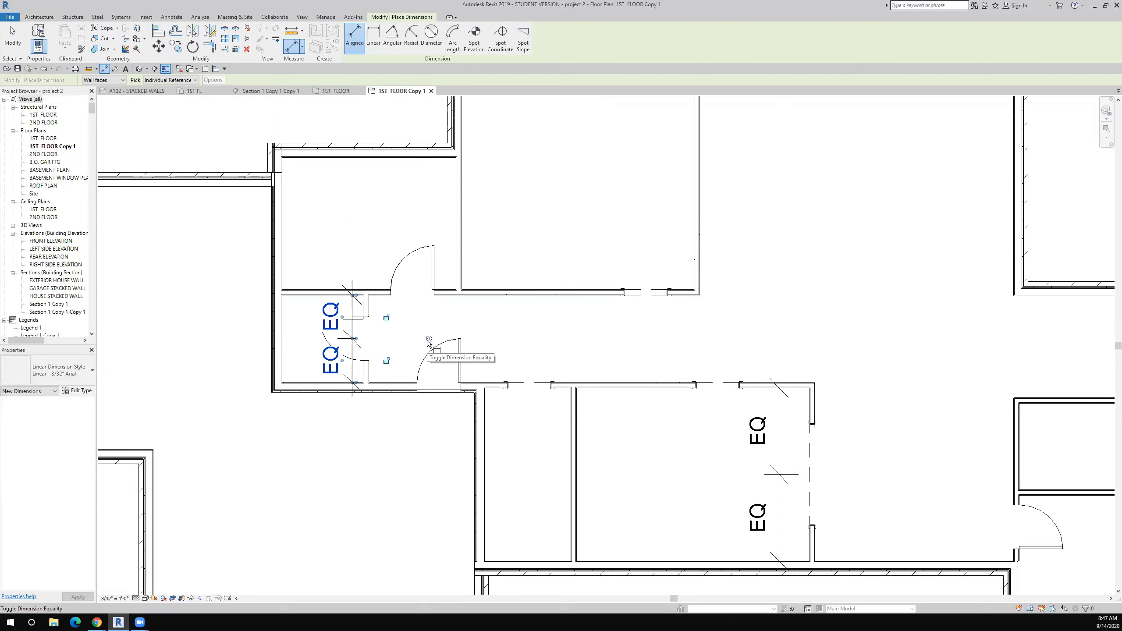
pyautogui.press('Escape')
pyautogui.press('Escape')
# Delete the equality dimension at the small closet door and remove its constraint
pyautogui.click(341, 349)
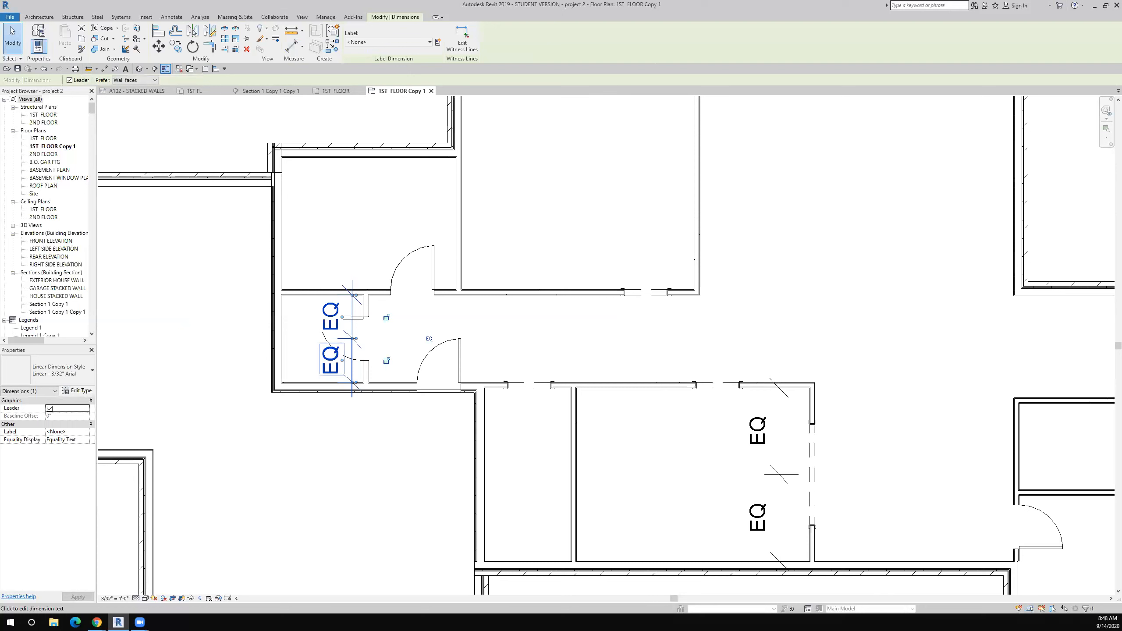
pyautogui.press('Delete')
pyautogui.scroll(-1, 348, 343)
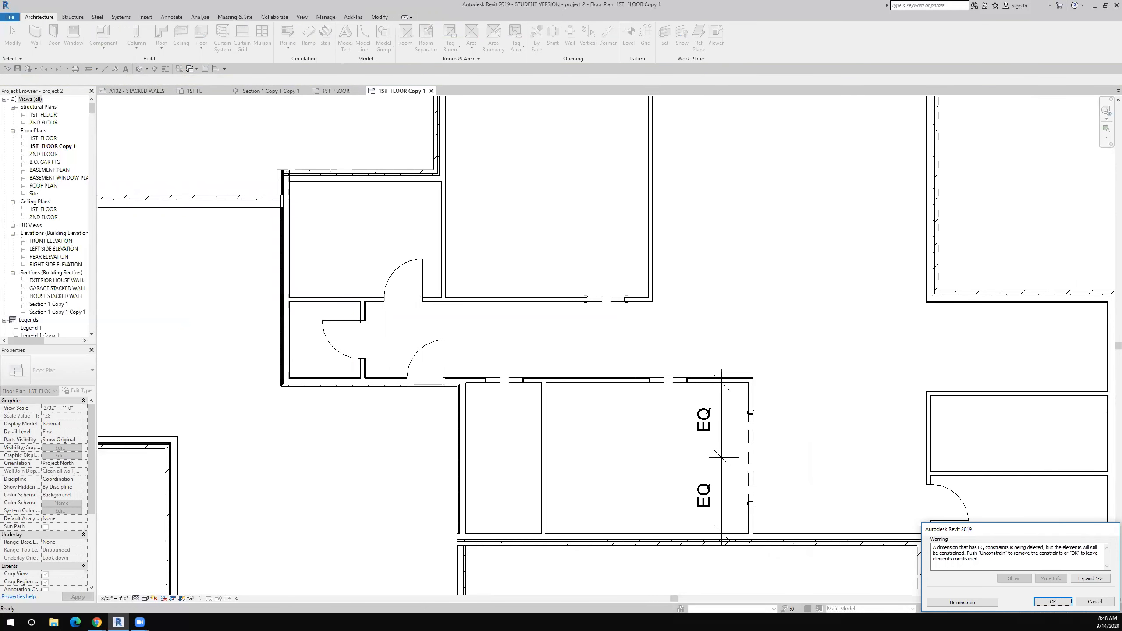
pyautogui.scroll(-2, 425, 323)
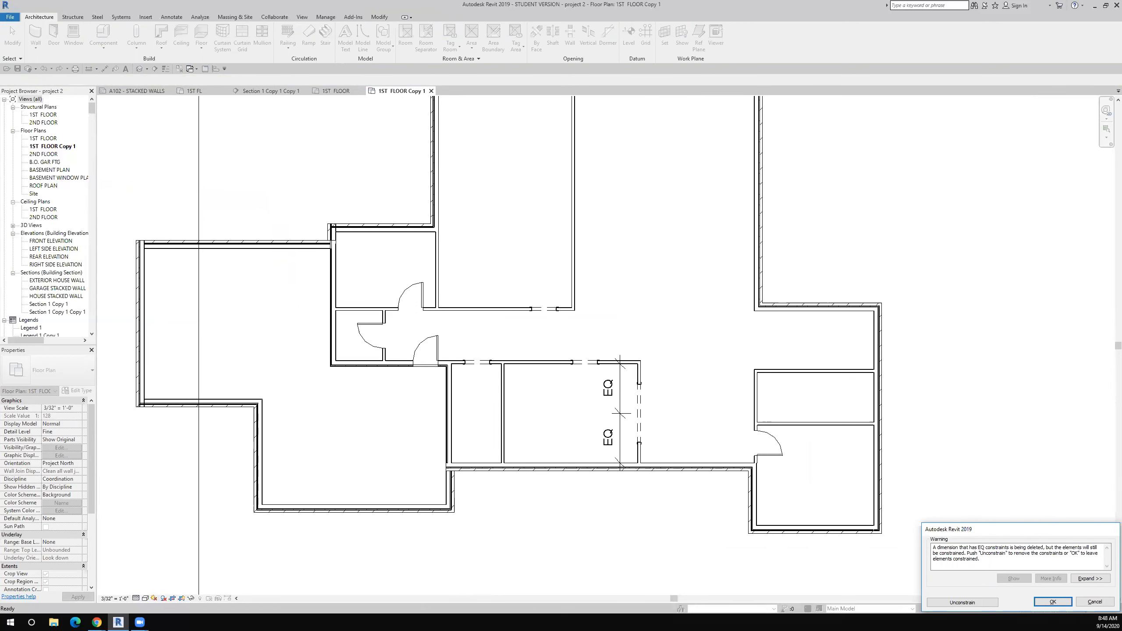
pyautogui.click(962, 602)
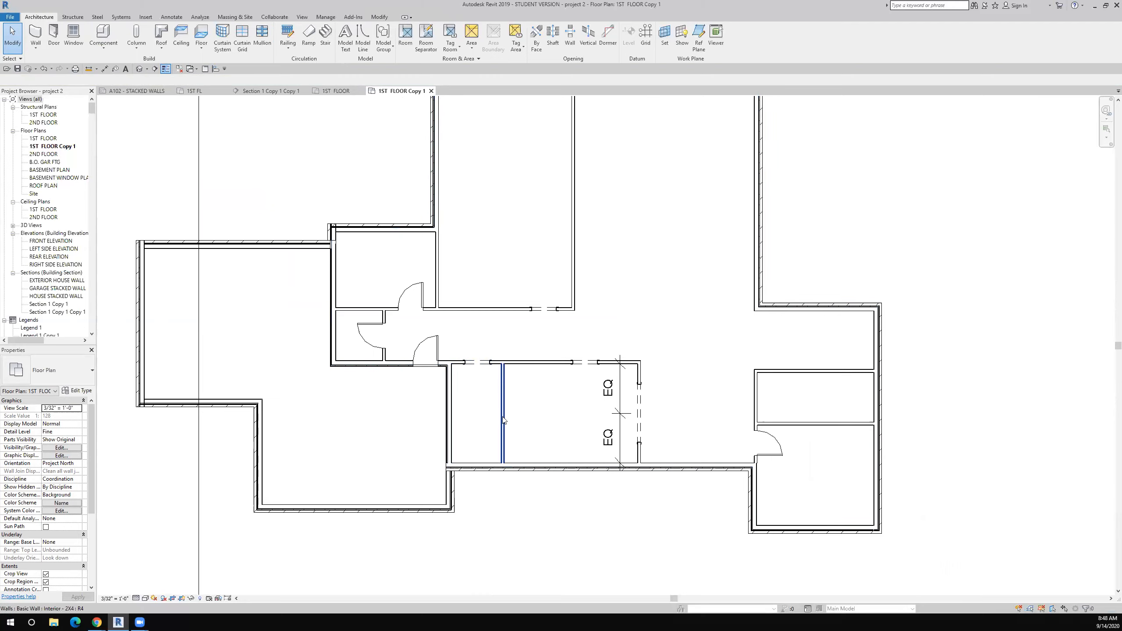
# Delete the equality dimension at the 84" x 84" cased opening while leaving the elements constrained
pyautogui.click(606, 451)
pyautogui.press('Delete')
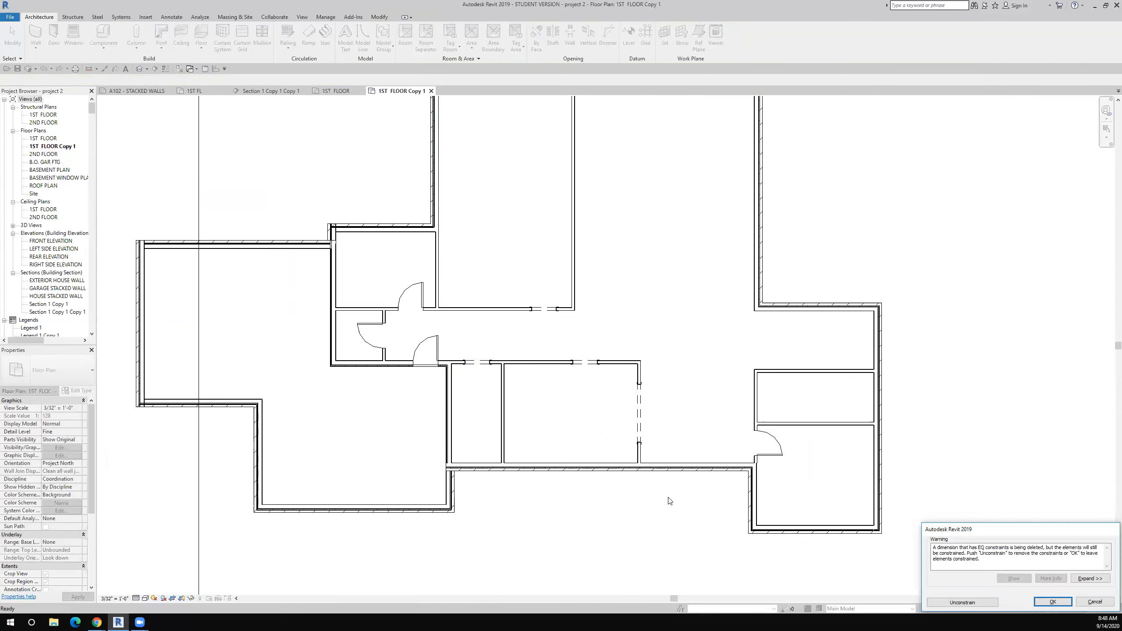
pyautogui.click(1052, 601)
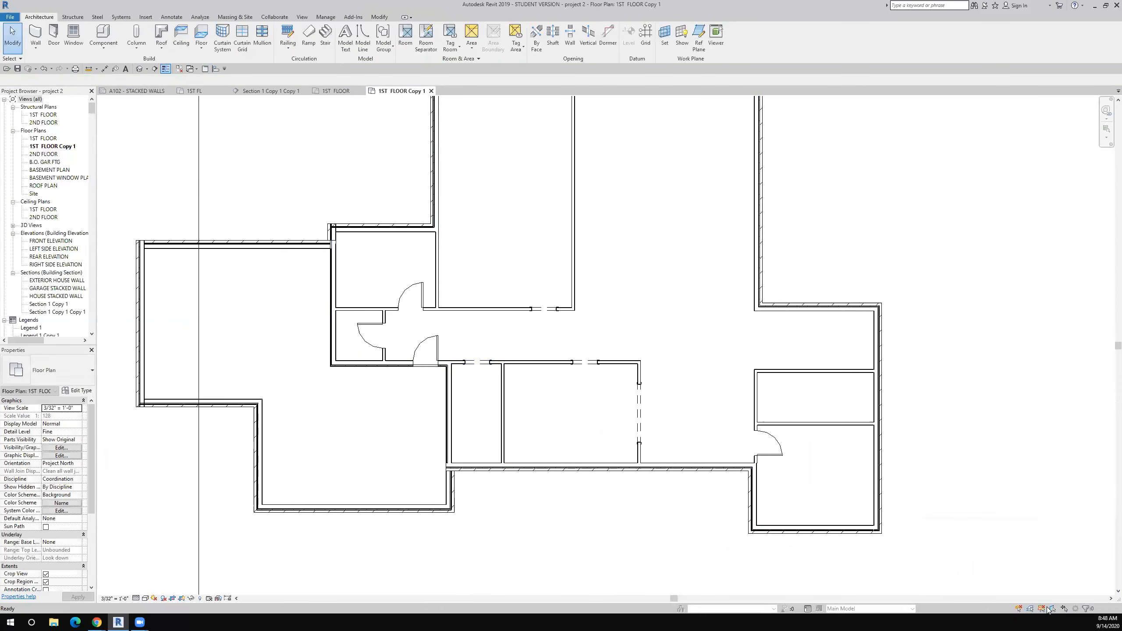
pyautogui.scroll(-1, 670, 529)
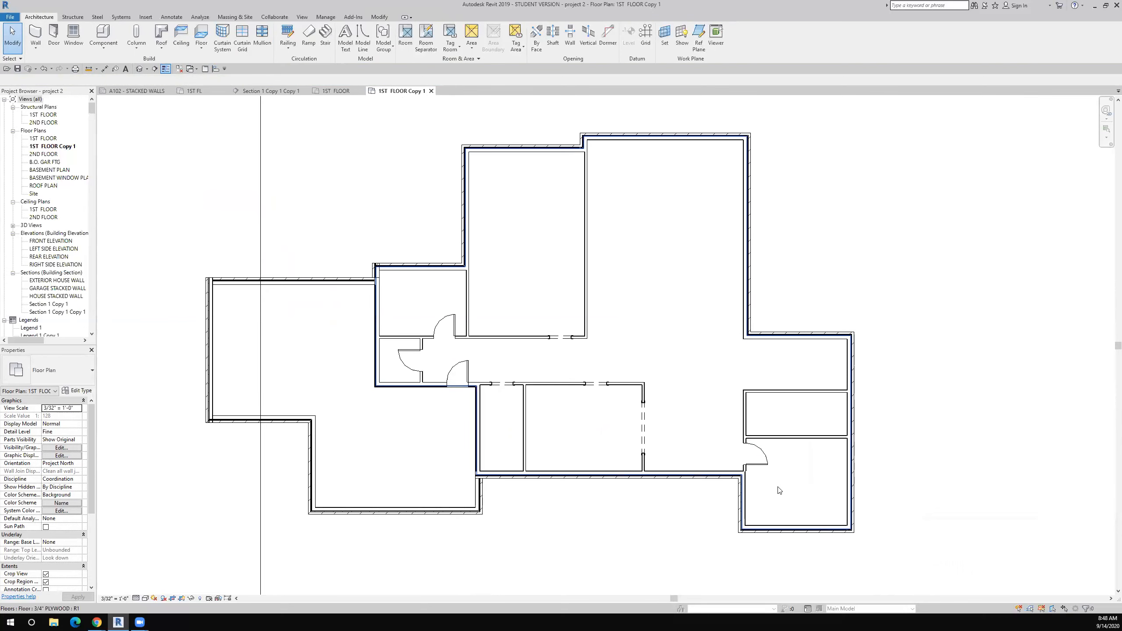
pyautogui.scroll(1, 779, 489)
pyautogui.moveTo(780, 489); pyautogui.dragTo(721, 493, button='middle')
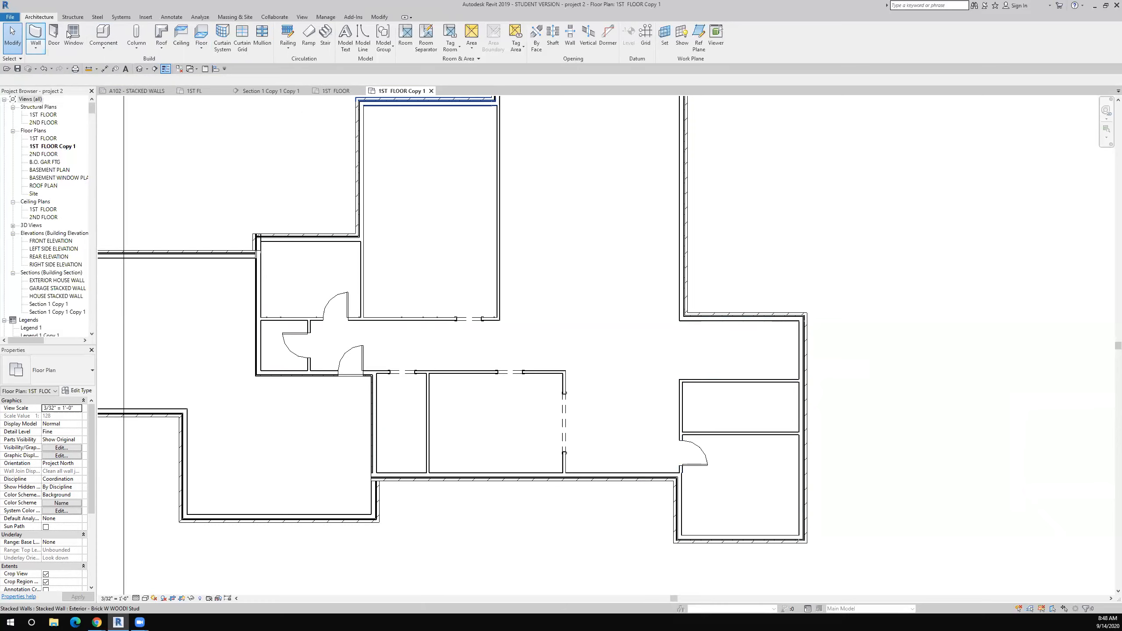
# Place a Passage Opening-Cased 36" x 84" in the small right-hand room's top wall, about 2'-6" from its left end
pyautogui.click(103, 33)
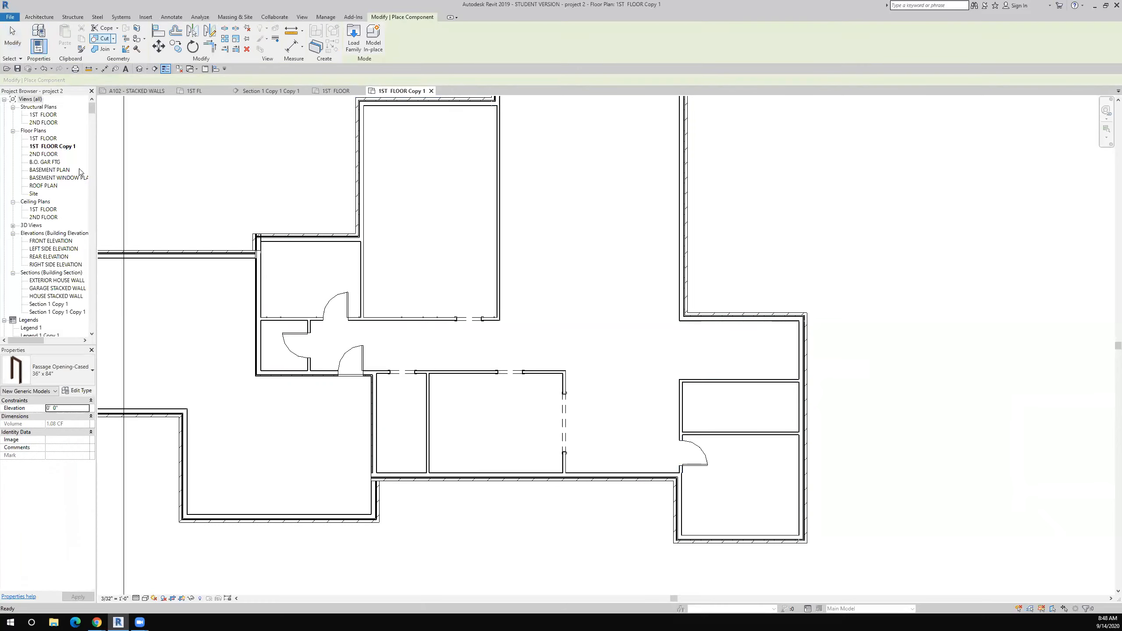
pyautogui.click(65, 370)
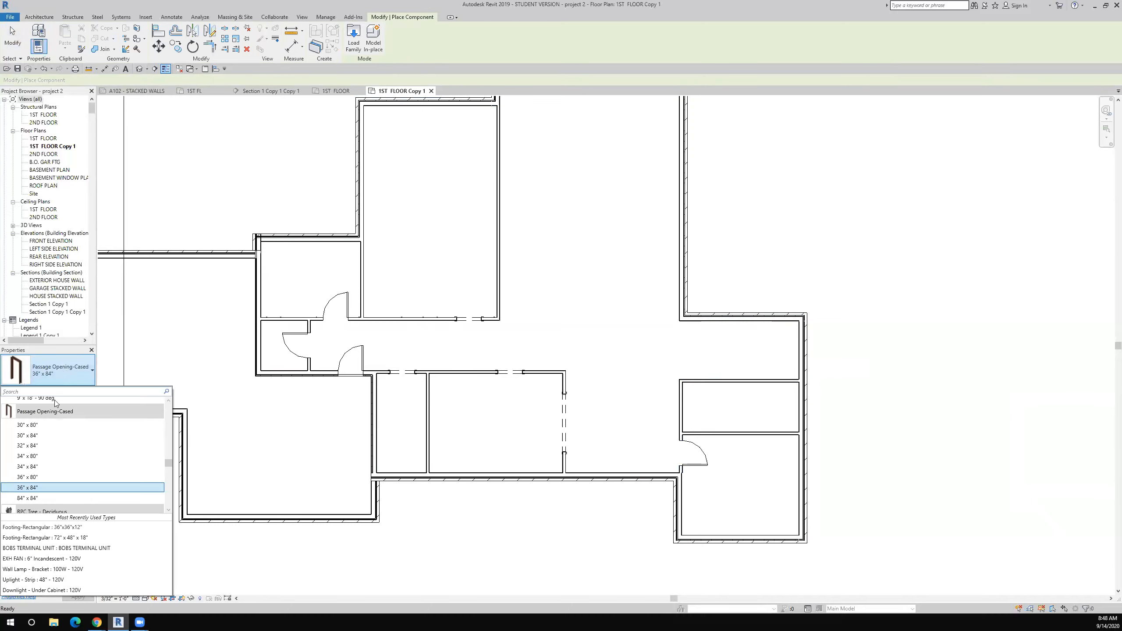
pyautogui.click(52, 488)
pyautogui.click(703, 384)
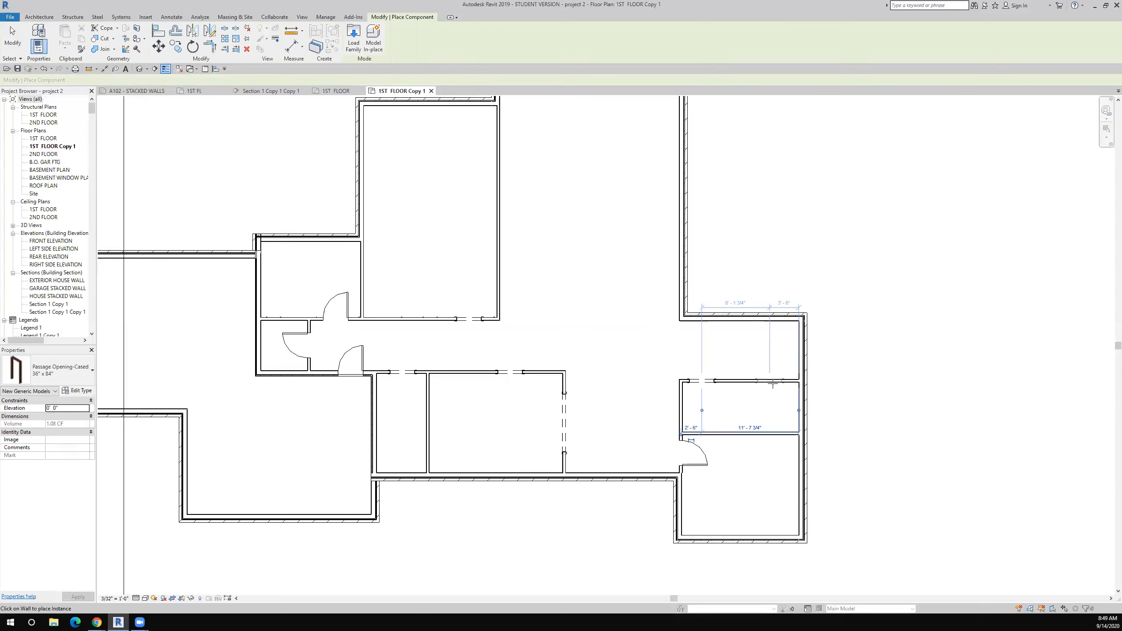
pyautogui.click(13, 40)
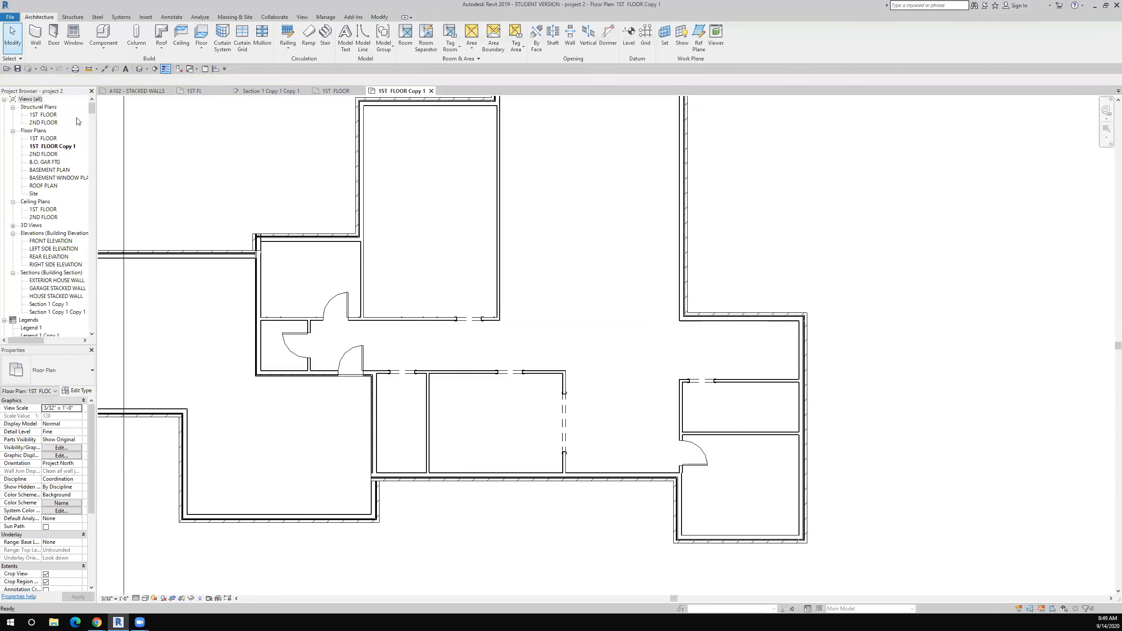
# Draw a vertical Interior - 2X4 partition across the small right-hand room, about 7'-3" from its left wall
pyautogui.click(748, 386)
pyautogui.rightClick(747, 384)
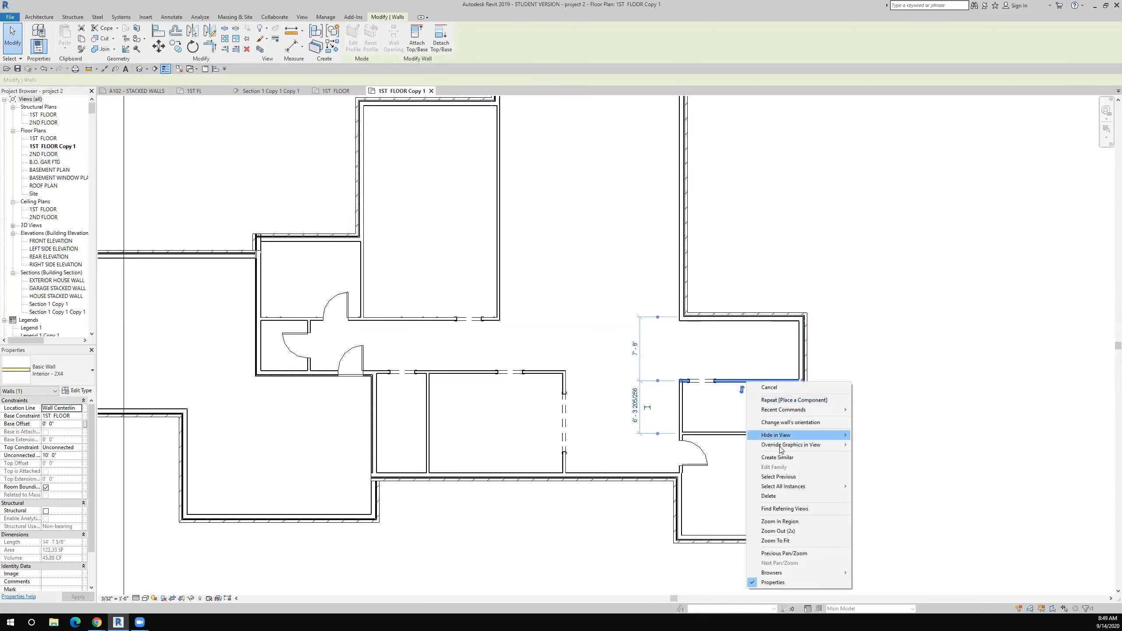
pyautogui.click(779, 460)
pyautogui.click(742, 433)
pyautogui.click(742, 380)
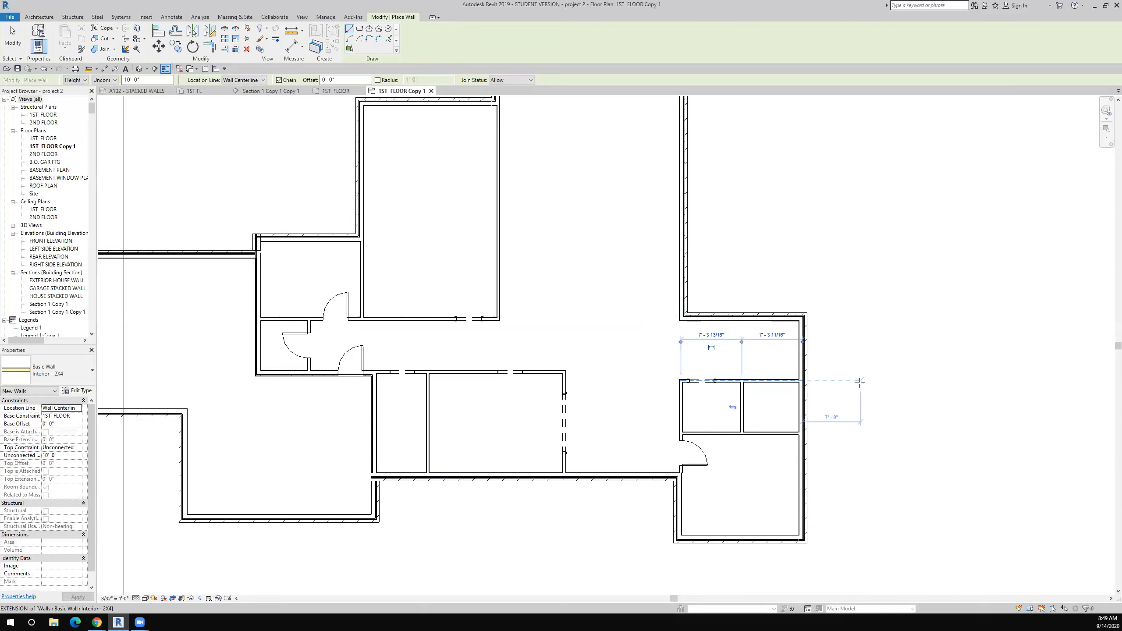
pyautogui.press('Escape')
pyautogui.press('Escape')
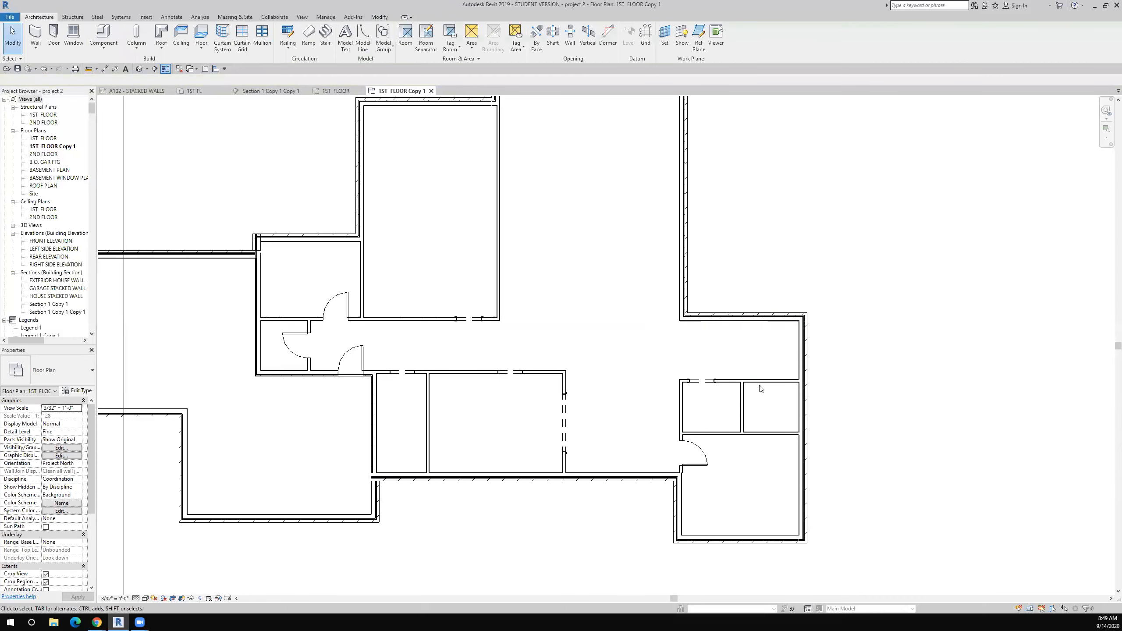
# Nudge the new partition to the left, narrowing the space served by the 36" x 84" cased opening
pyautogui.click(741, 421)
pyautogui.press('Left')
pyautogui.press('Left')
pyautogui.press('Left')
pyautogui.press('Left')
pyautogui.press('Left')
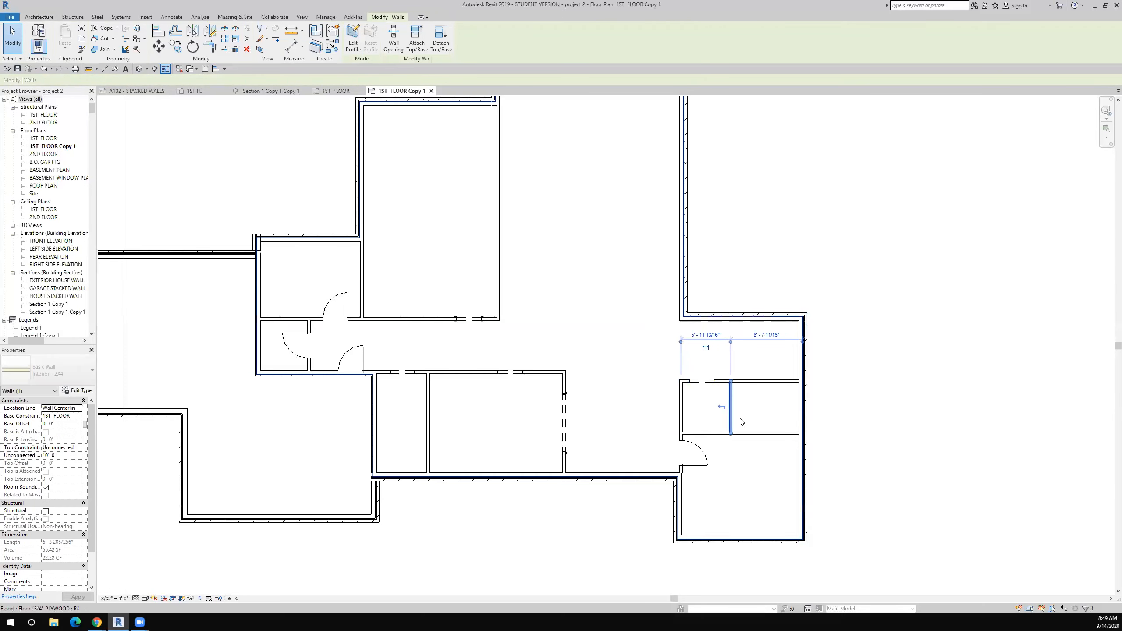
pyautogui.press('Escape')
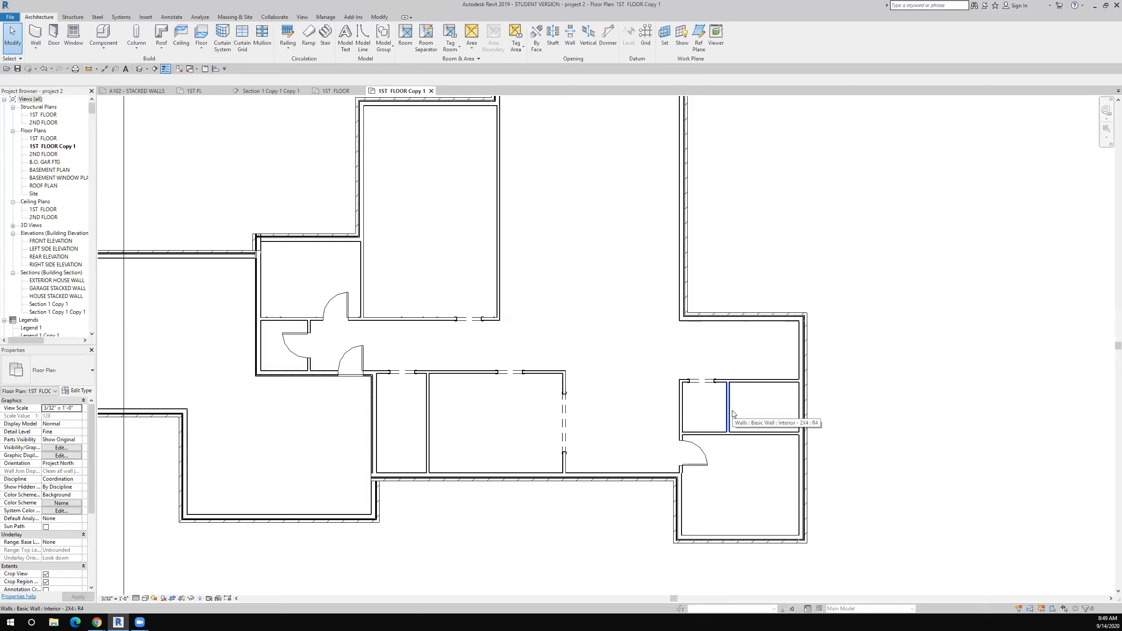
# Load the flush-panel garage door family from the Residential subfolder of the US Imperial Doors library
pyautogui.scroll(-3, 733, 414)
pyautogui.moveTo(737, 378); pyautogui.dragTo(798, 368, button='middle')
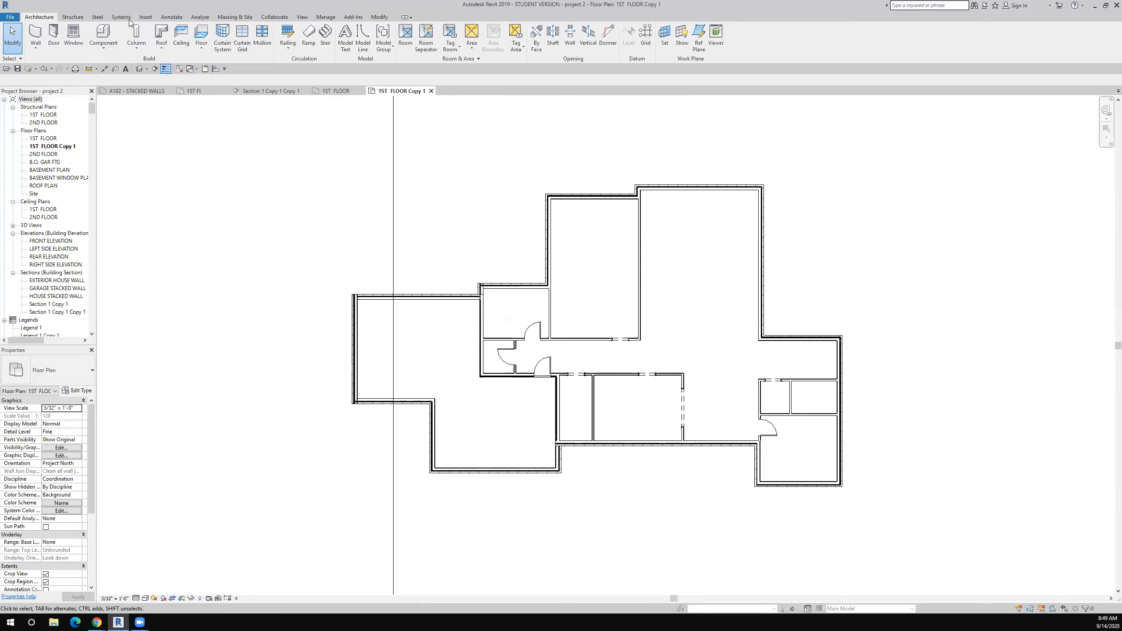
pyautogui.click(145, 17)
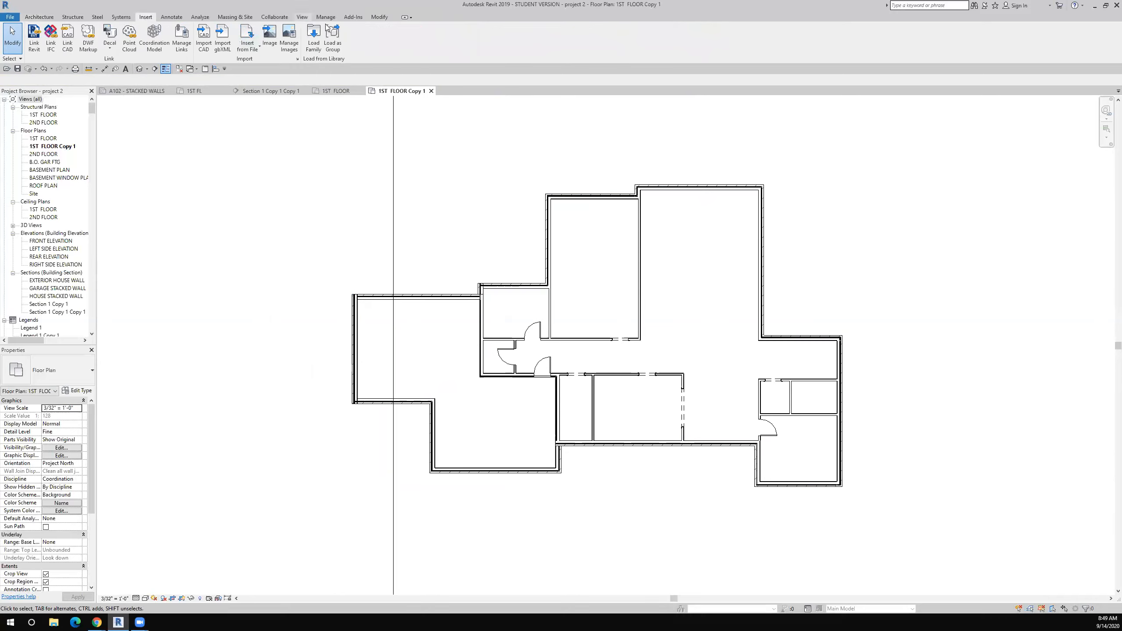
pyautogui.click(312, 44)
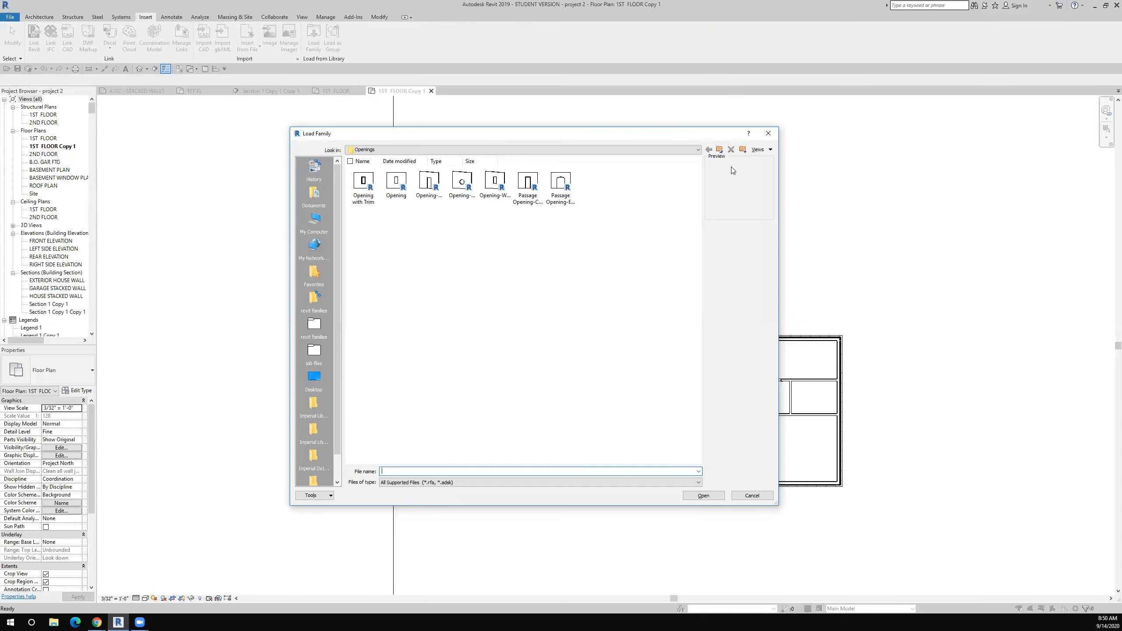
pyautogui.click(718, 150)
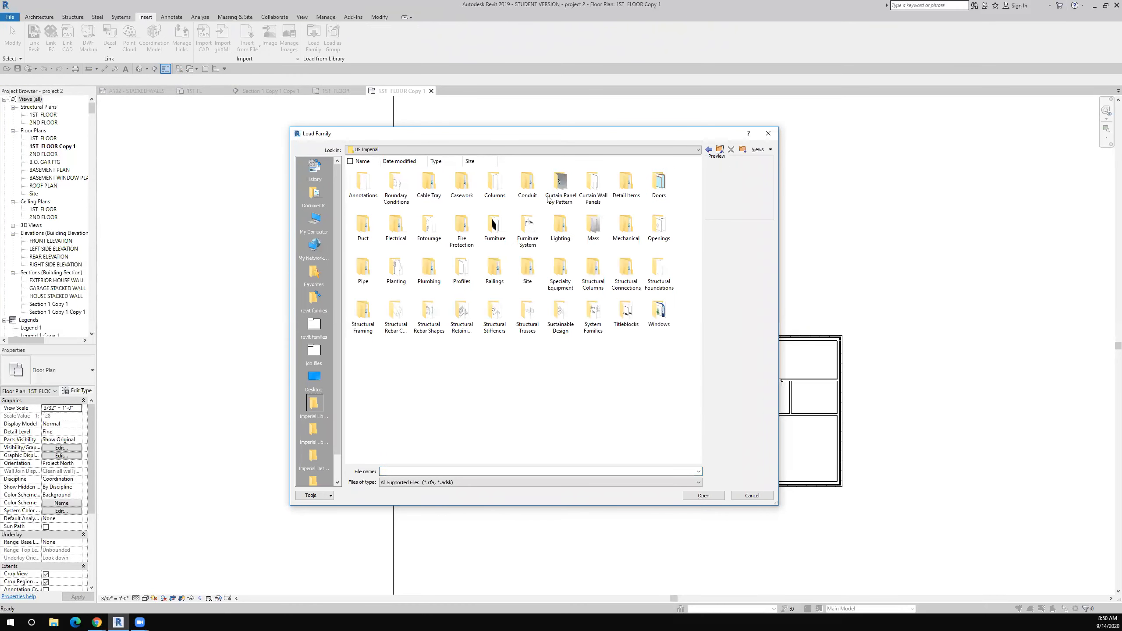
pyautogui.doubleClick(651, 184)
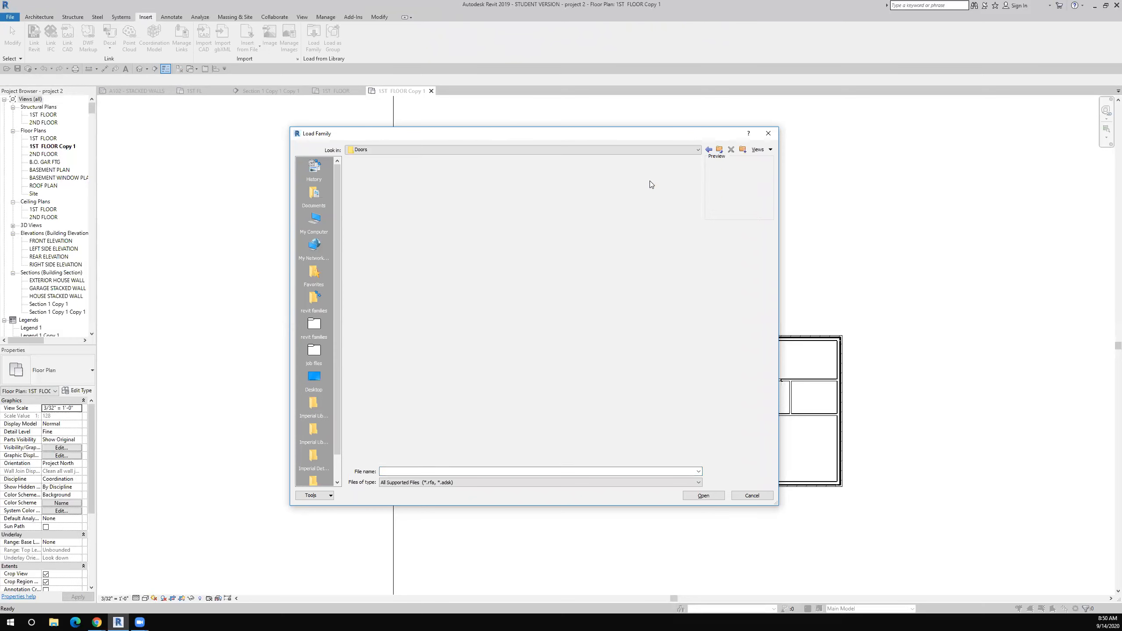
pyautogui.click(650, 181)
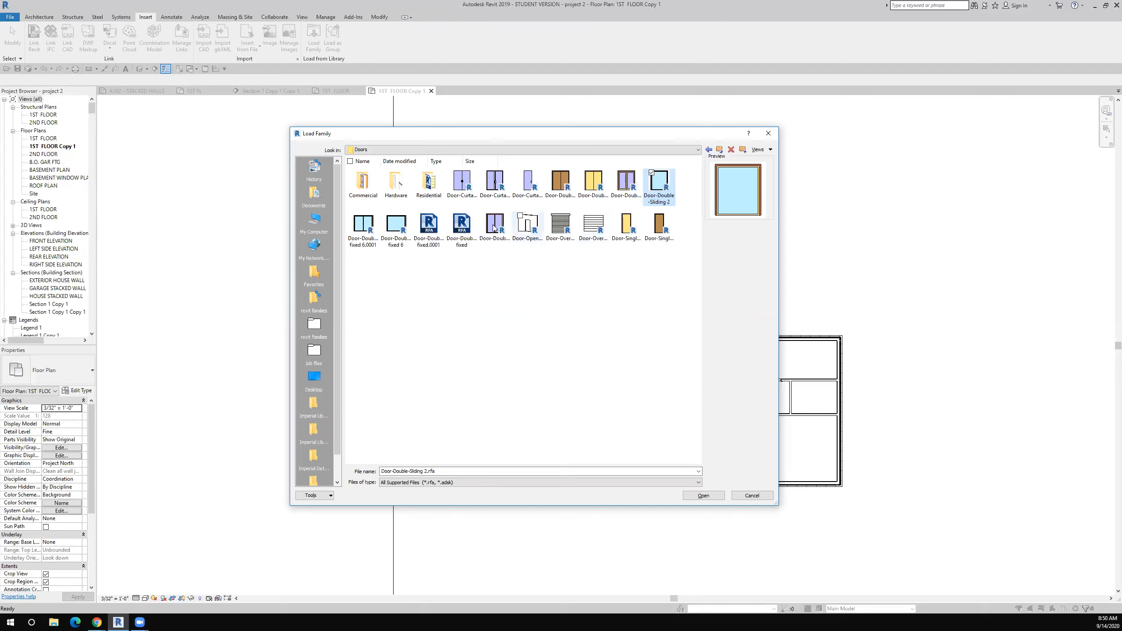
pyautogui.click(432, 187)
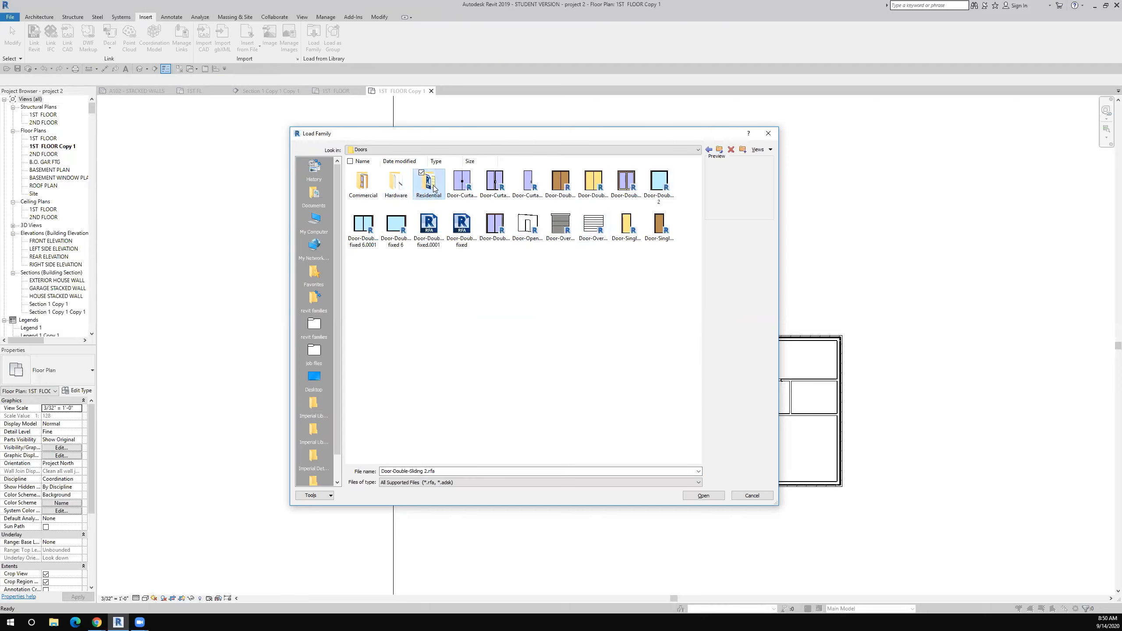
pyautogui.doubleClick(433, 187)
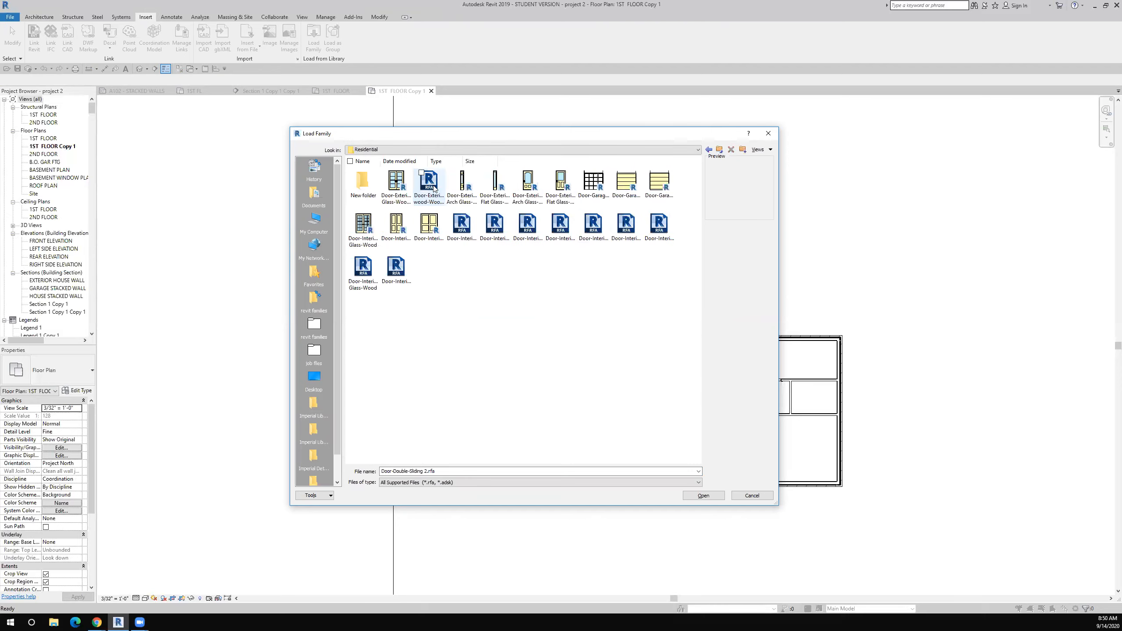
pyautogui.click(626, 189)
pyautogui.click(704, 495)
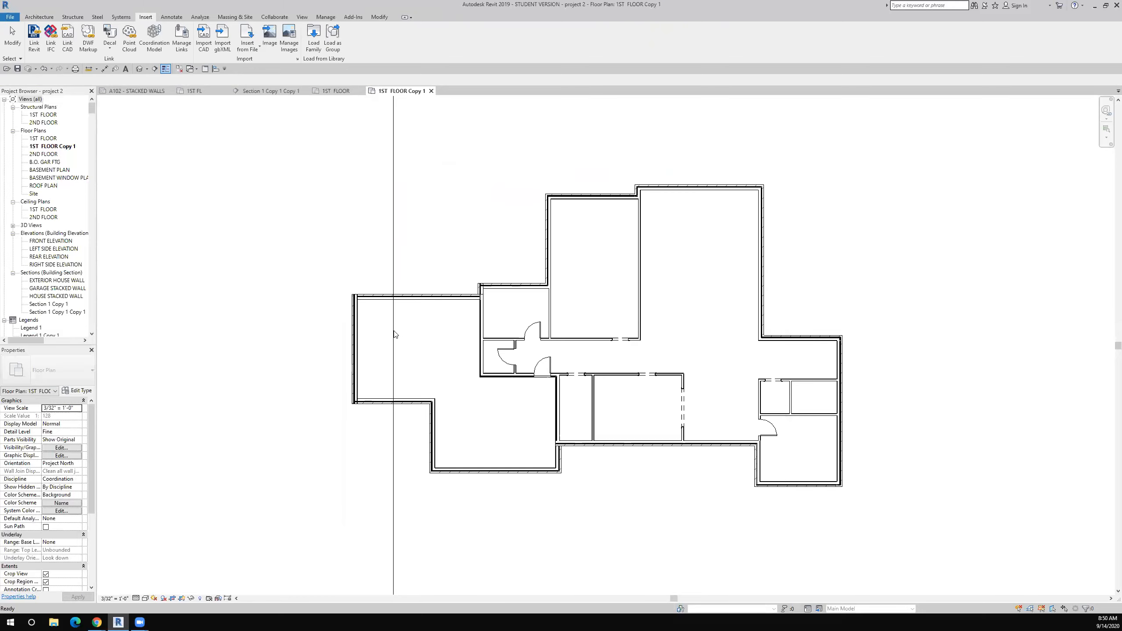
# Place a 96" x 84" Door-Garage-Flush_Panel.0001 in each of the two left-facing garage walls
pyautogui.click(49, 16)
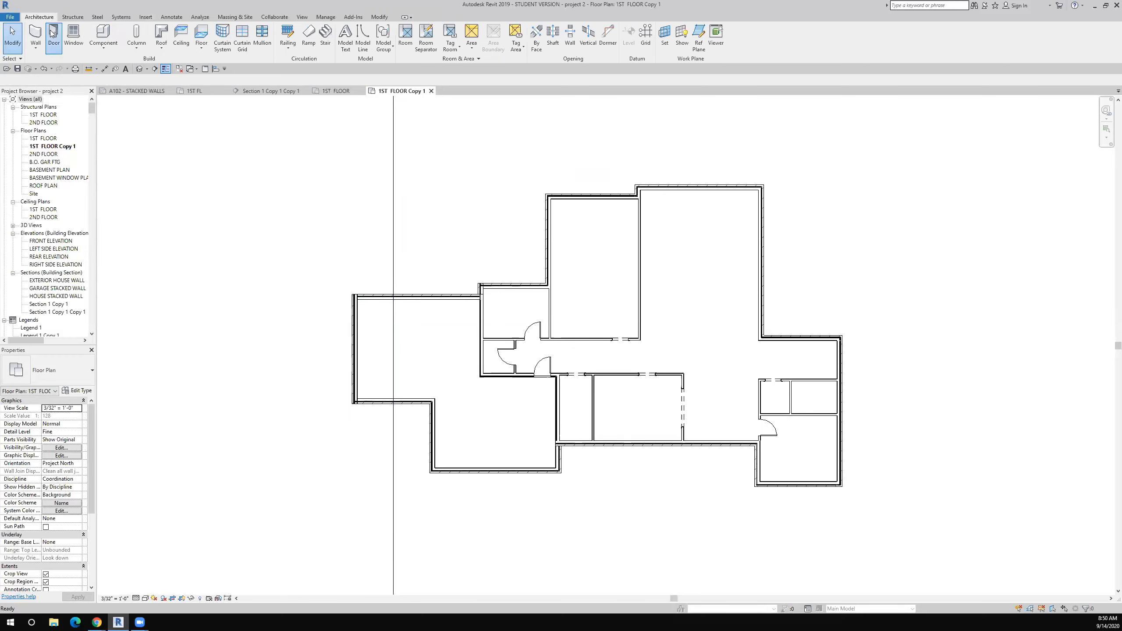
pyautogui.click(52, 33)
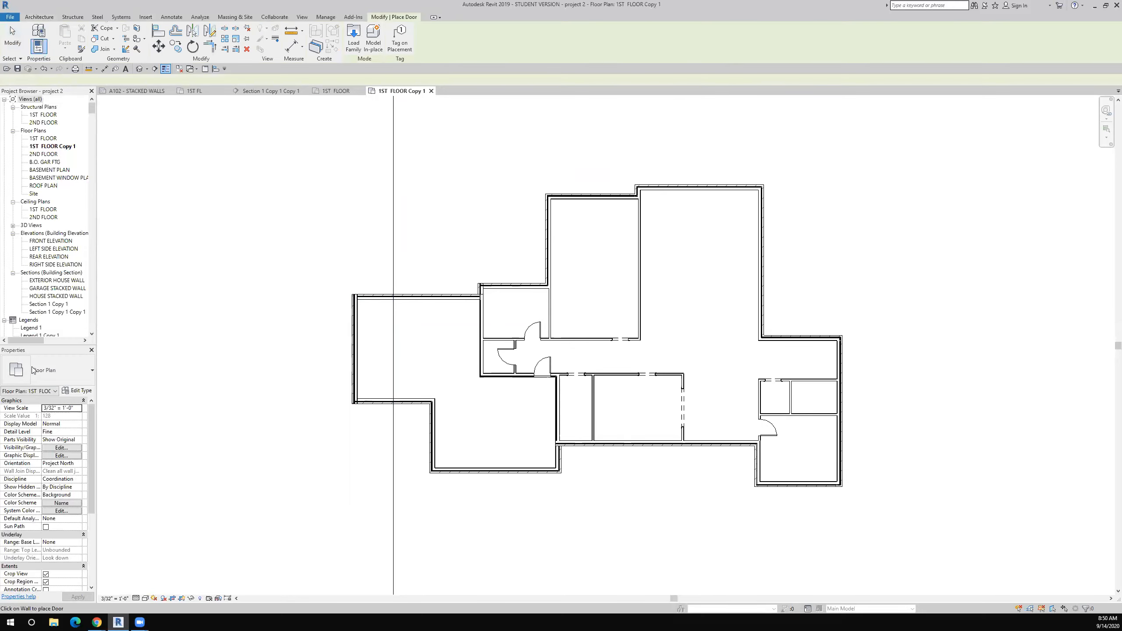
pyautogui.click(353, 348)
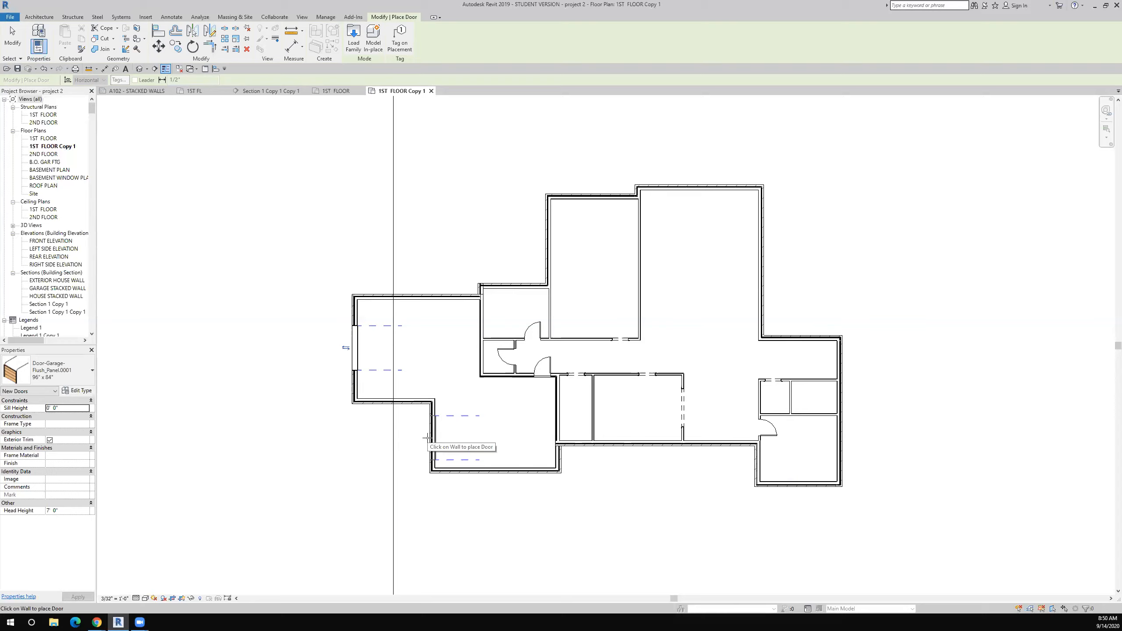
pyautogui.click(427, 438)
pyautogui.click(17, 44)
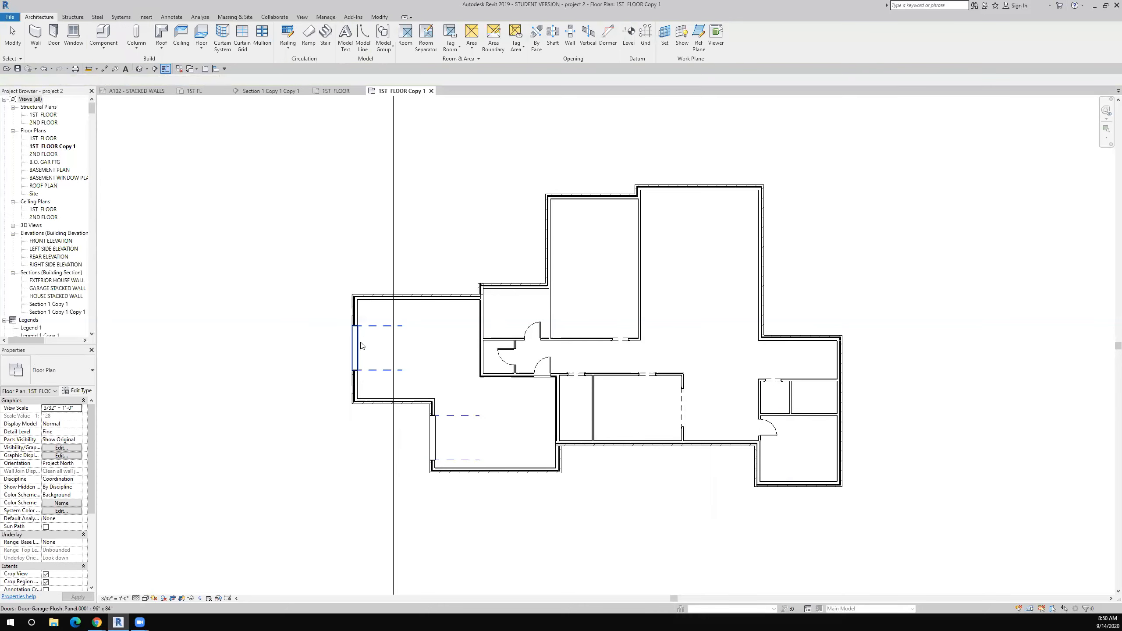
# Change the upper garage door's type to Door-Garage-Flush_Panel 18' x 84"
pyautogui.click(66, 370)
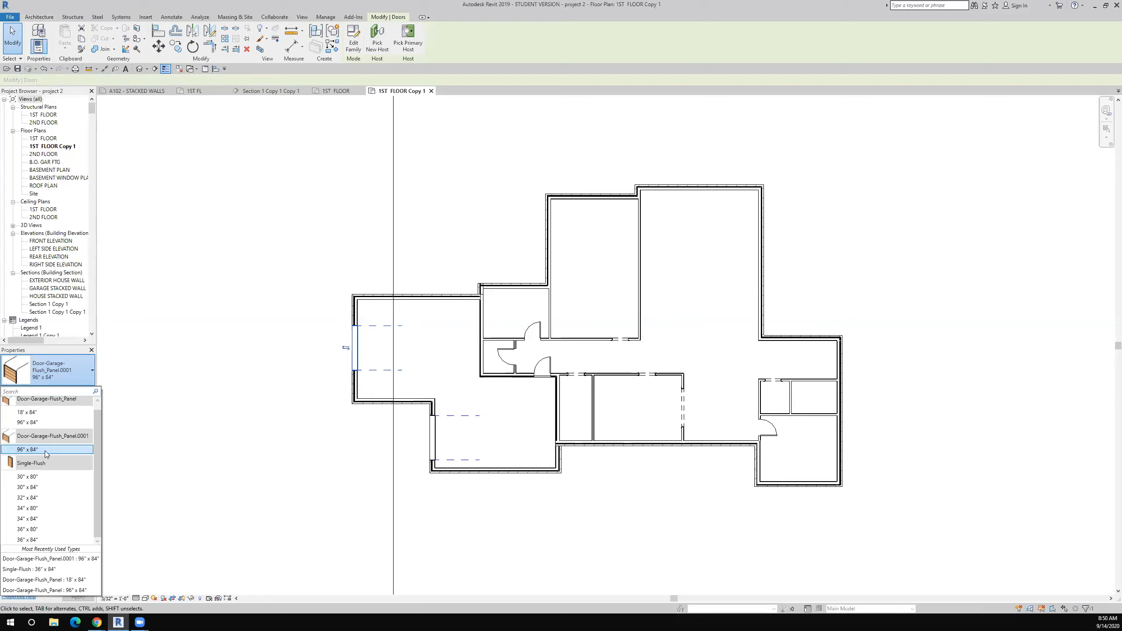
pyautogui.moveTo(46, 454)
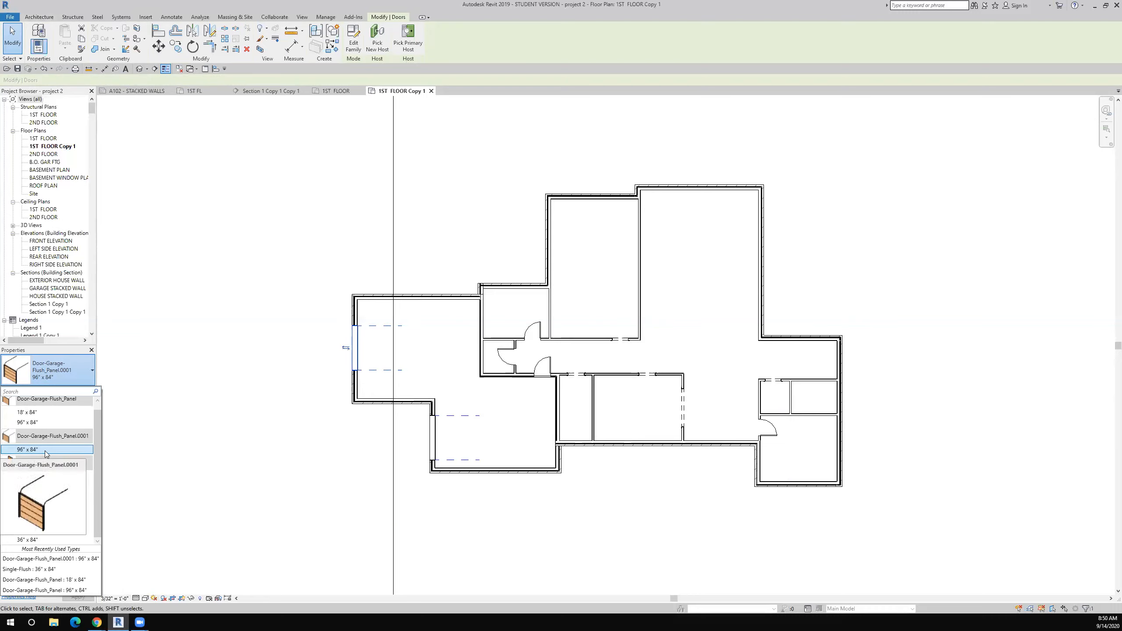
pyautogui.moveTo(40, 417)
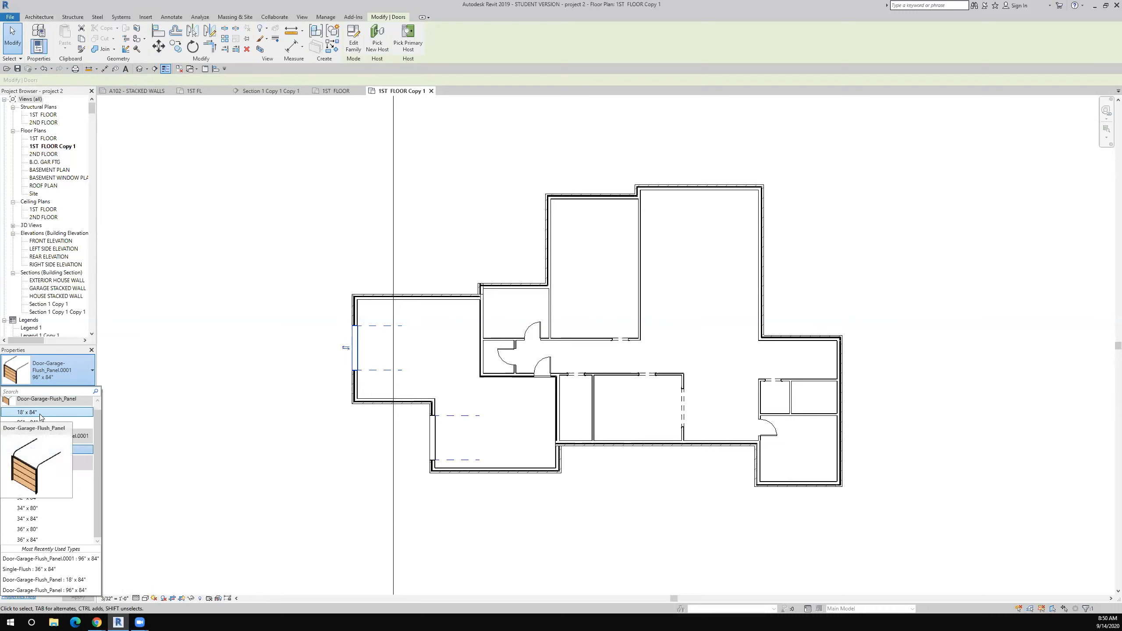
pyautogui.click(40, 414)
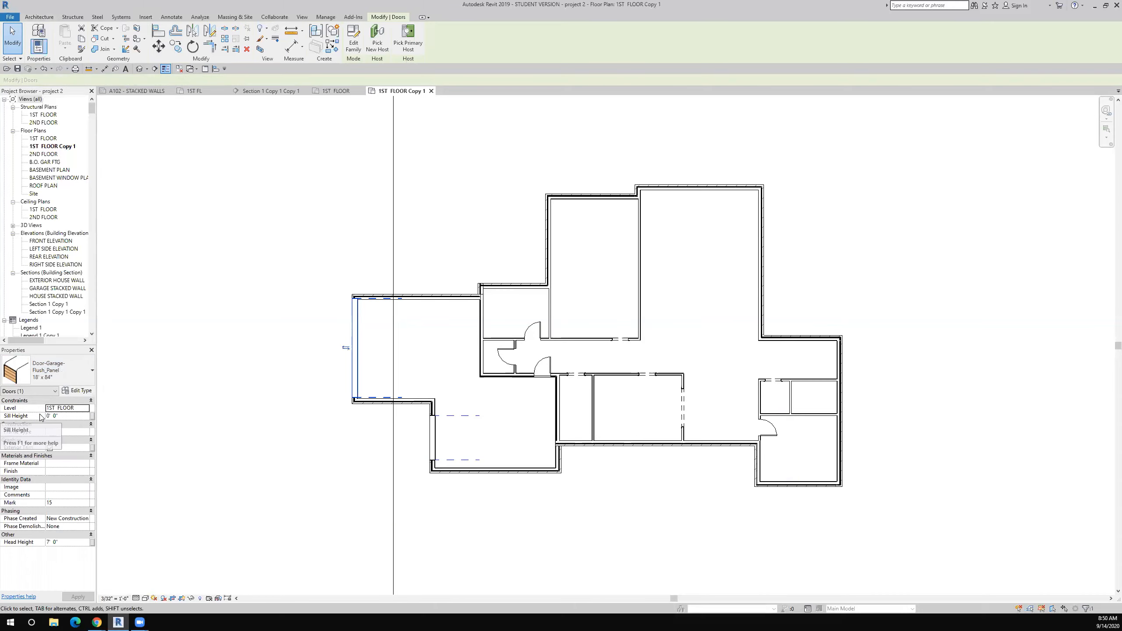
# Move the short horizontal garage wall below the 18' door slightly downward to widen that bay
pyautogui.scroll(2, 384, 369)
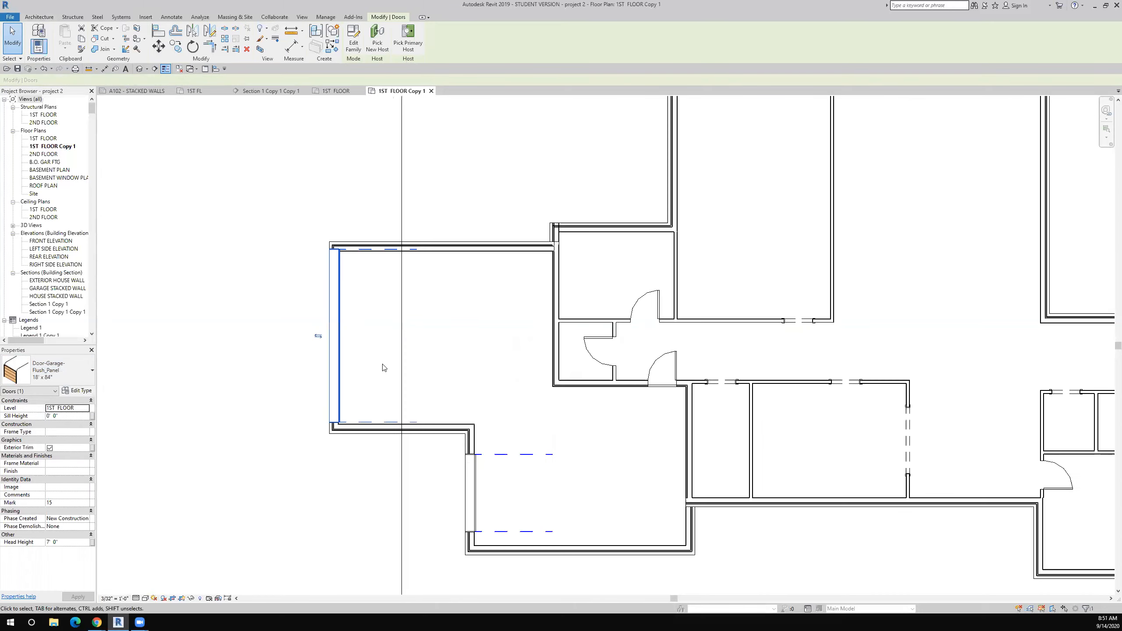
pyautogui.click(360, 435)
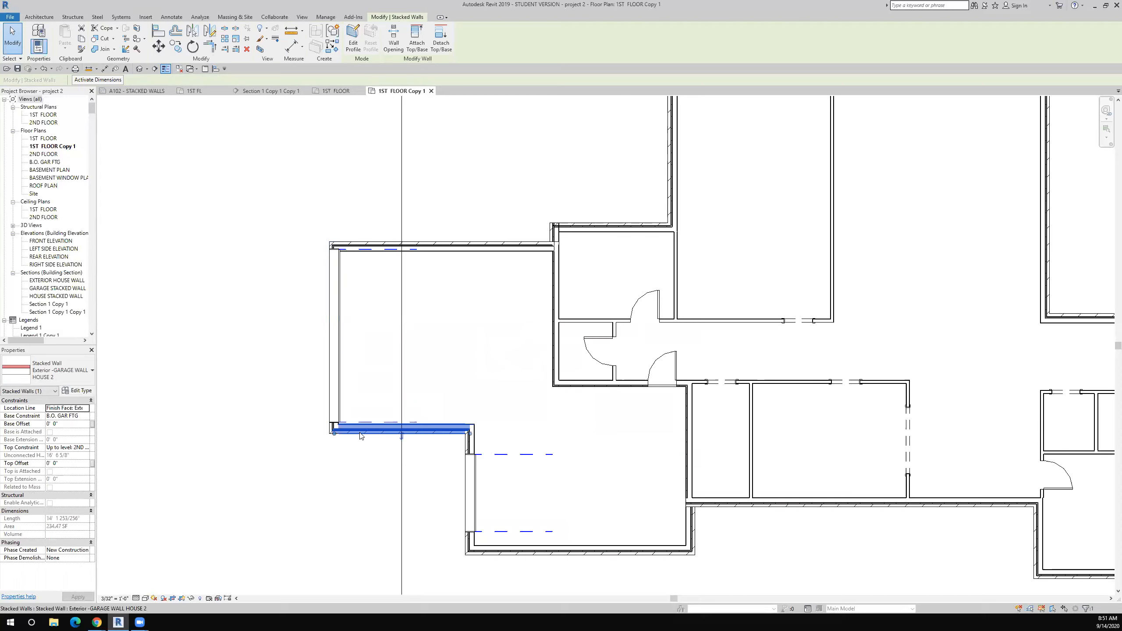
pyautogui.click(158, 46)
pyautogui.click(260, 304)
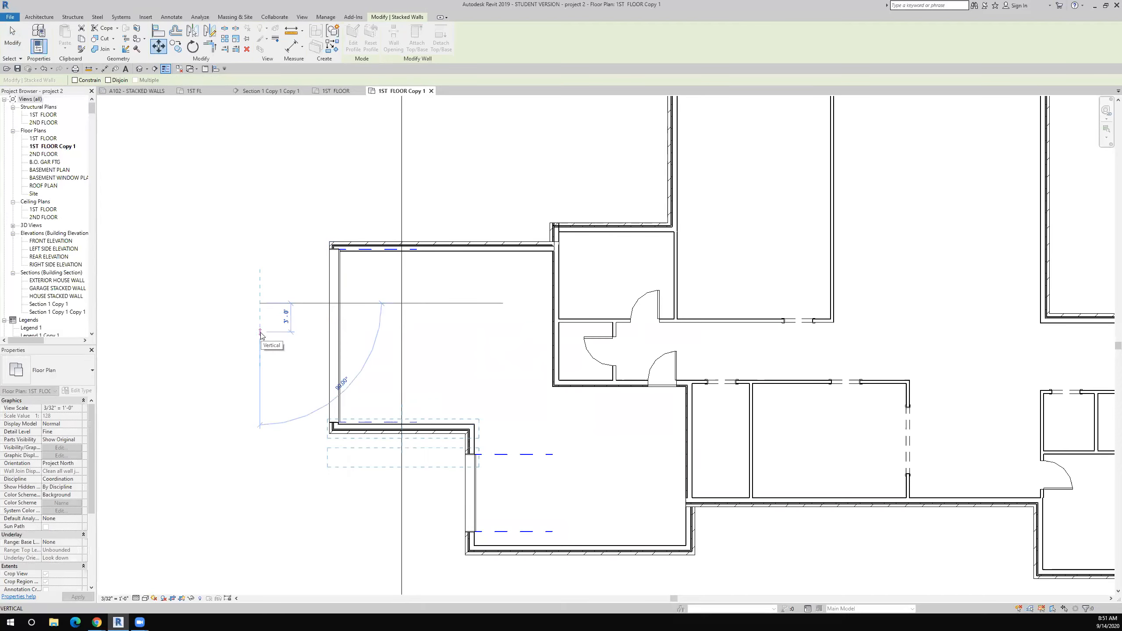
pyautogui.press('Escape')
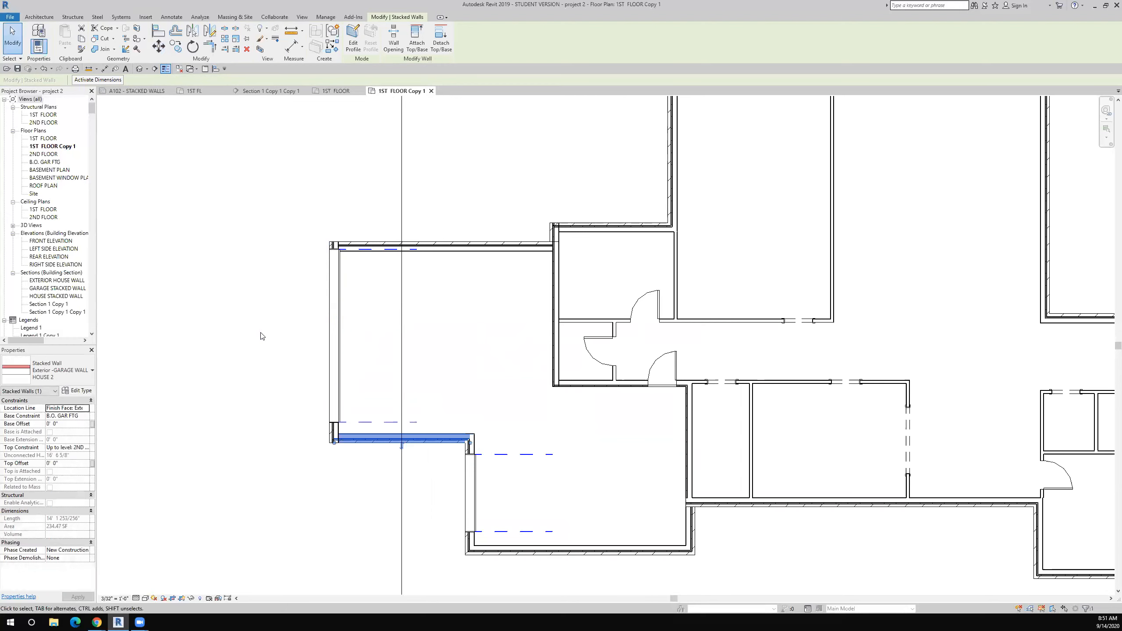
pyautogui.press('Escape')
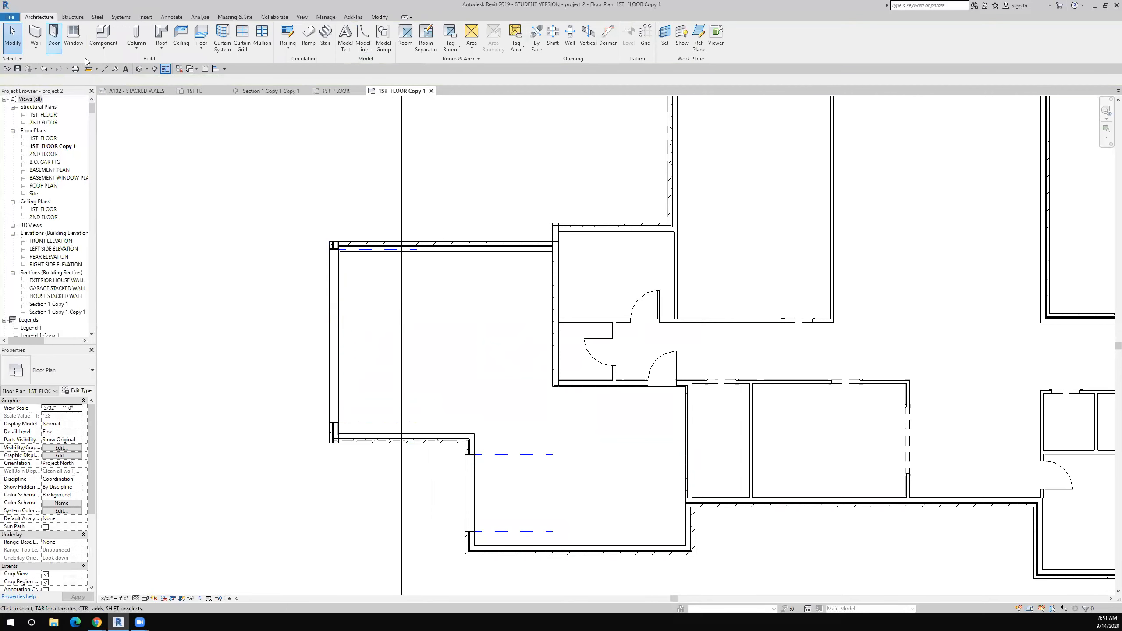
# Centre the 18' x 84" garage door between the bay's upper and lower walls with an equality dimension
pyautogui.press('d')
pyautogui.press('i')
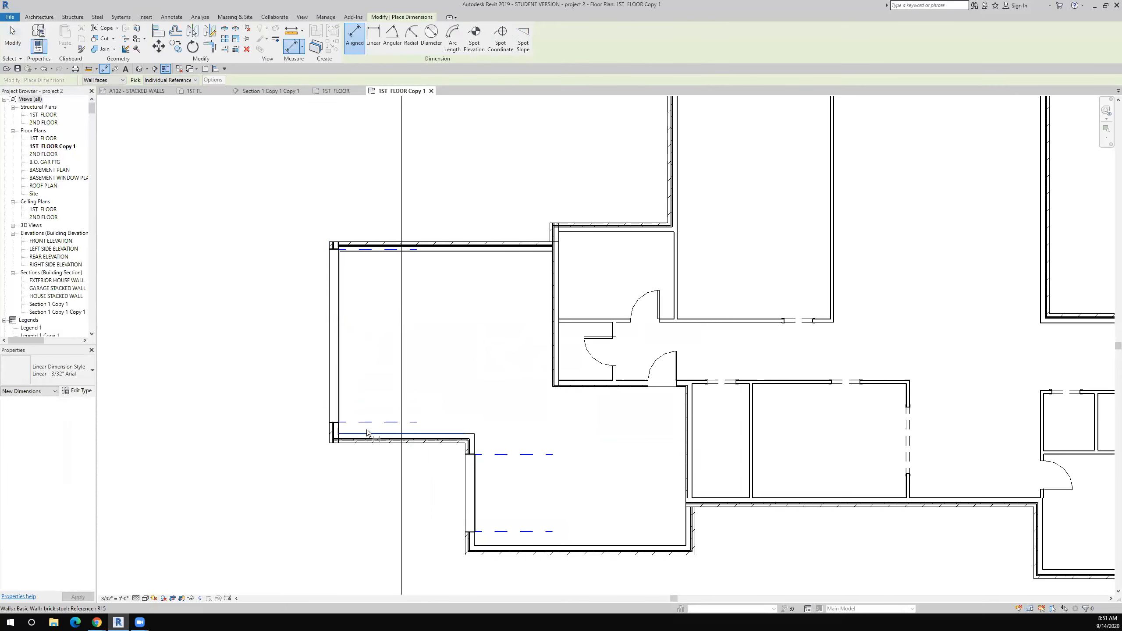
pyautogui.click(340, 335)
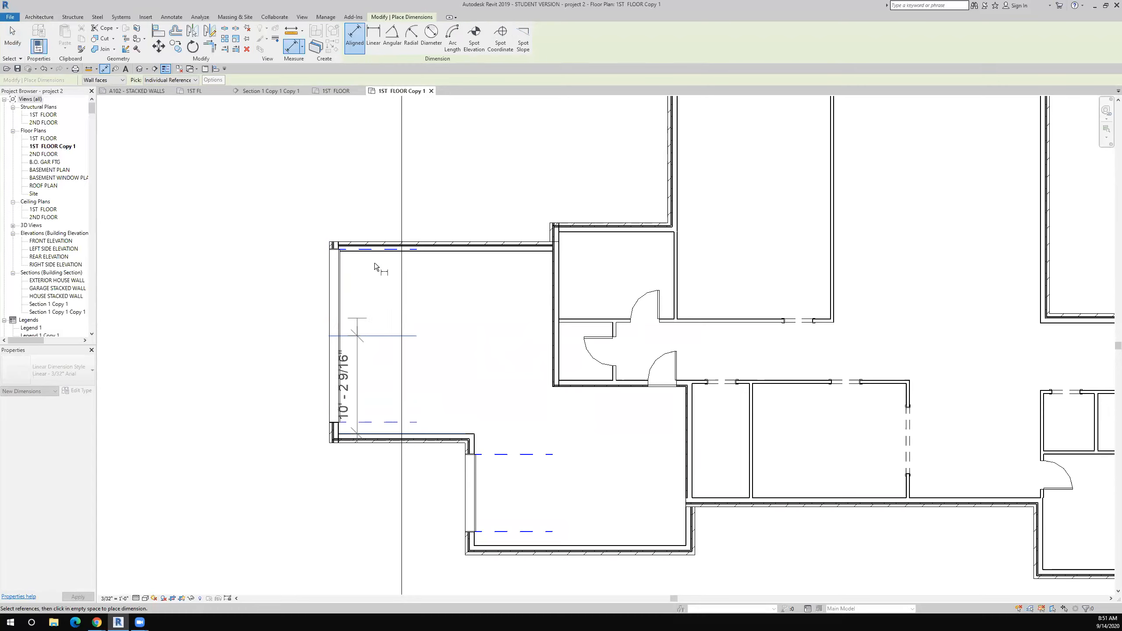
pyautogui.click(452, 252)
pyautogui.click(435, 192)
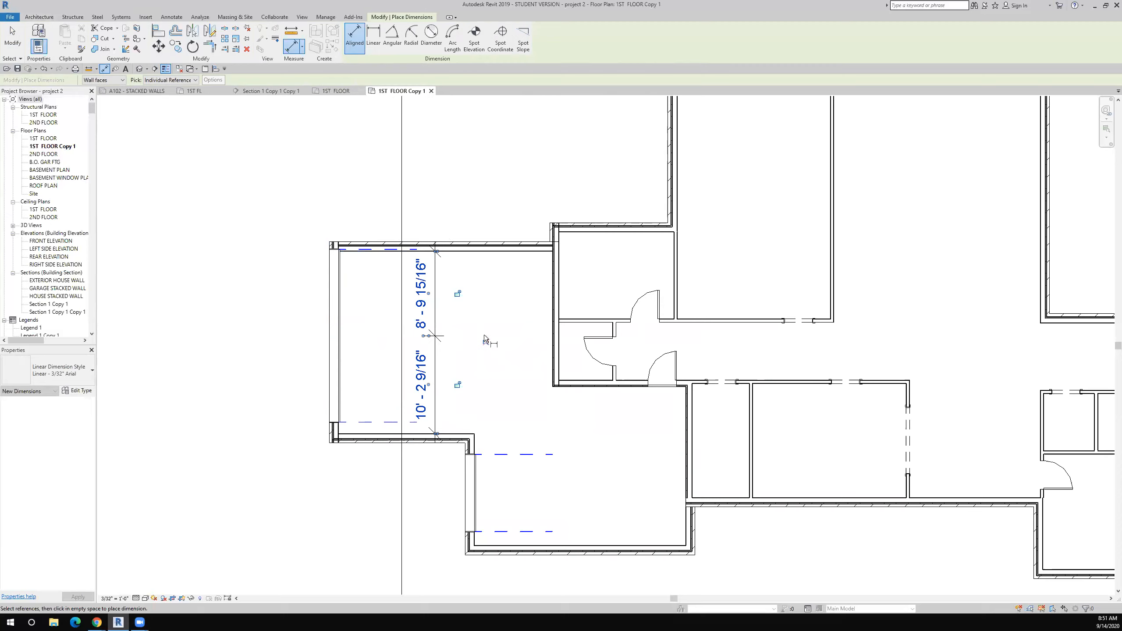
pyautogui.click(485, 337)
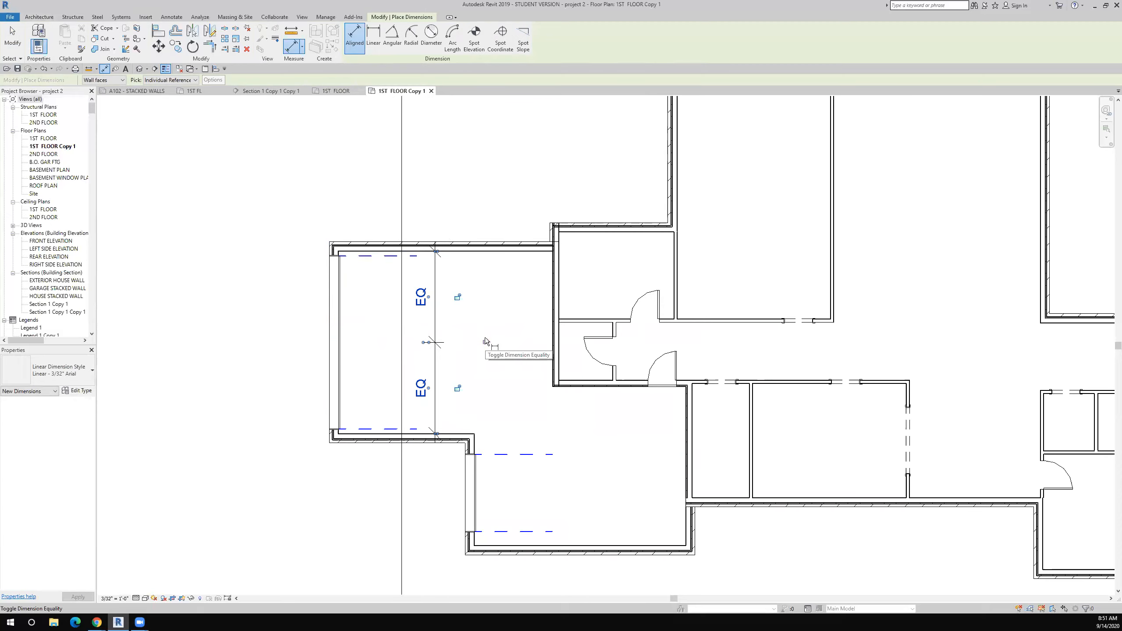
pyautogui.press('Escape')
# Delete the equality dimension at the 18' garage door while leaving the elements constrained
pyautogui.click(436, 338)
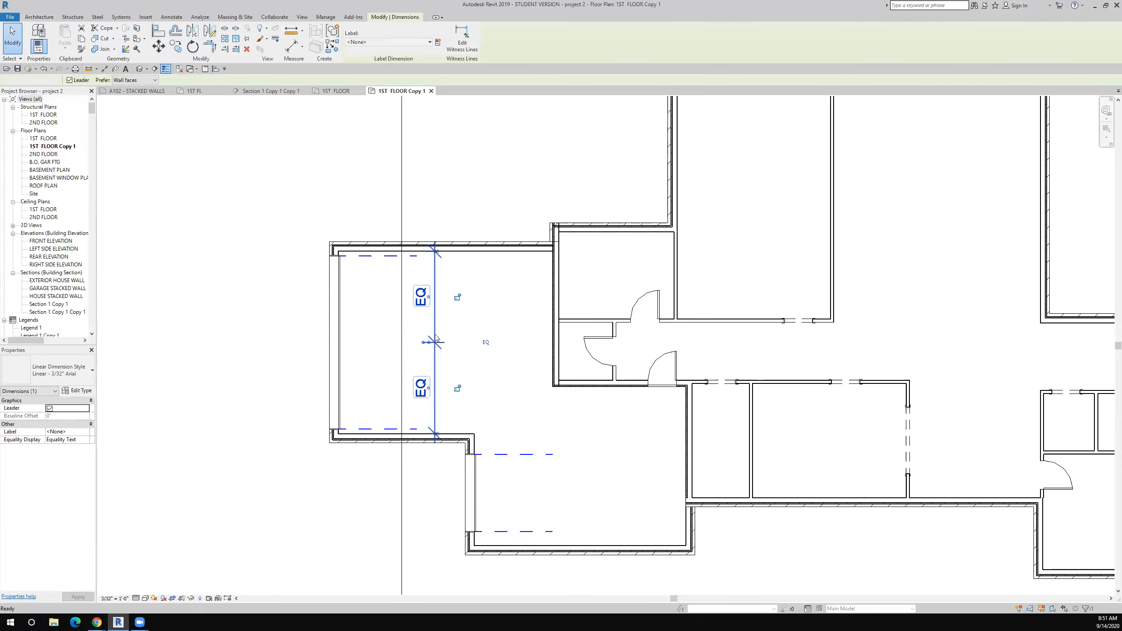
pyautogui.press('Delete')
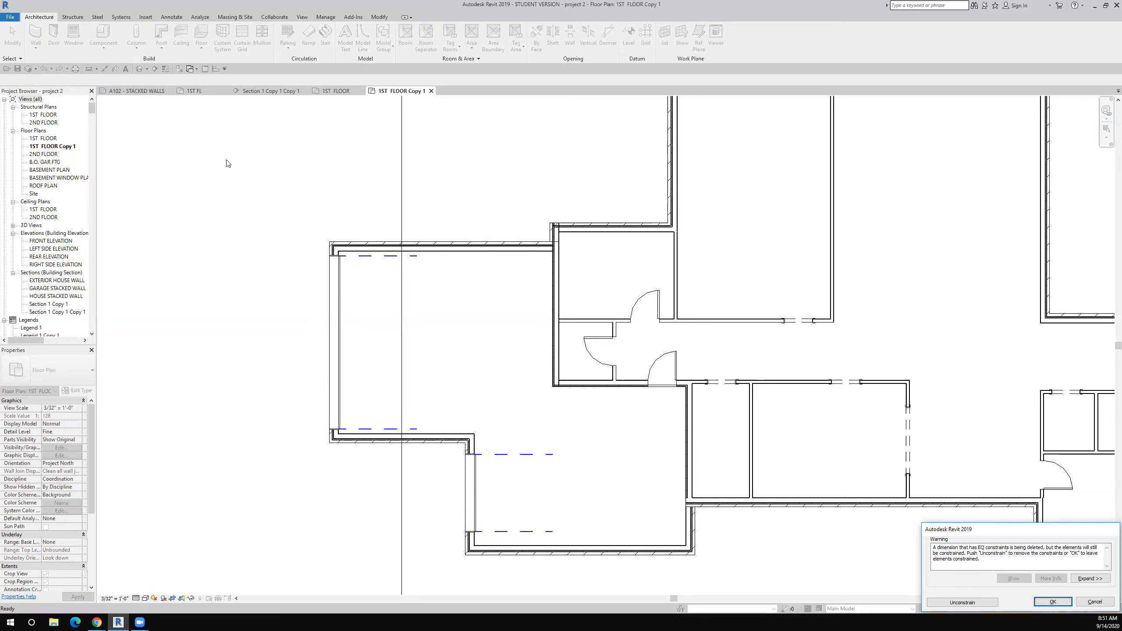
pyautogui.click(103, 69)
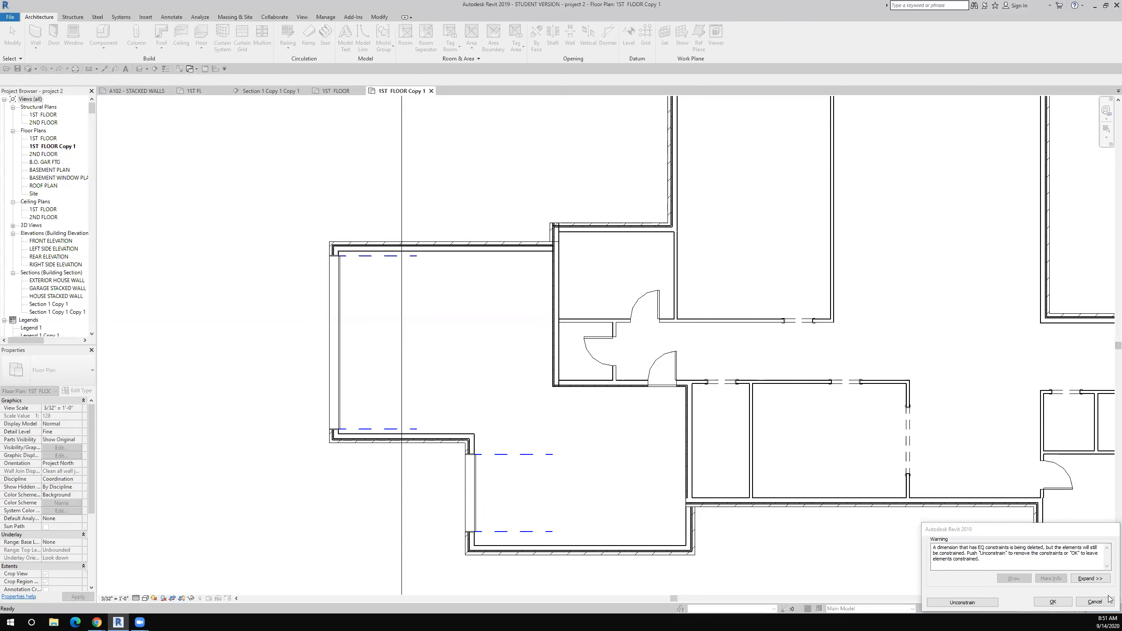
pyautogui.click(1054, 601)
# Centre the 96" x 84" garage door between the outer faces of its adjoining walls with an equality dimension
pyautogui.click(105, 69)
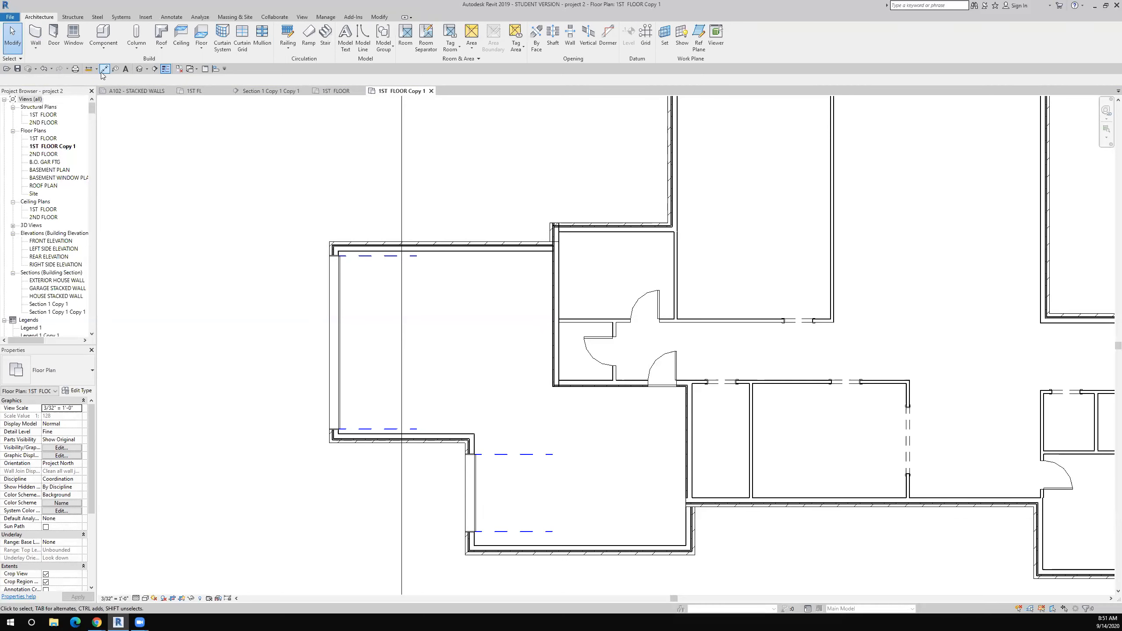
pyautogui.click(496, 554)
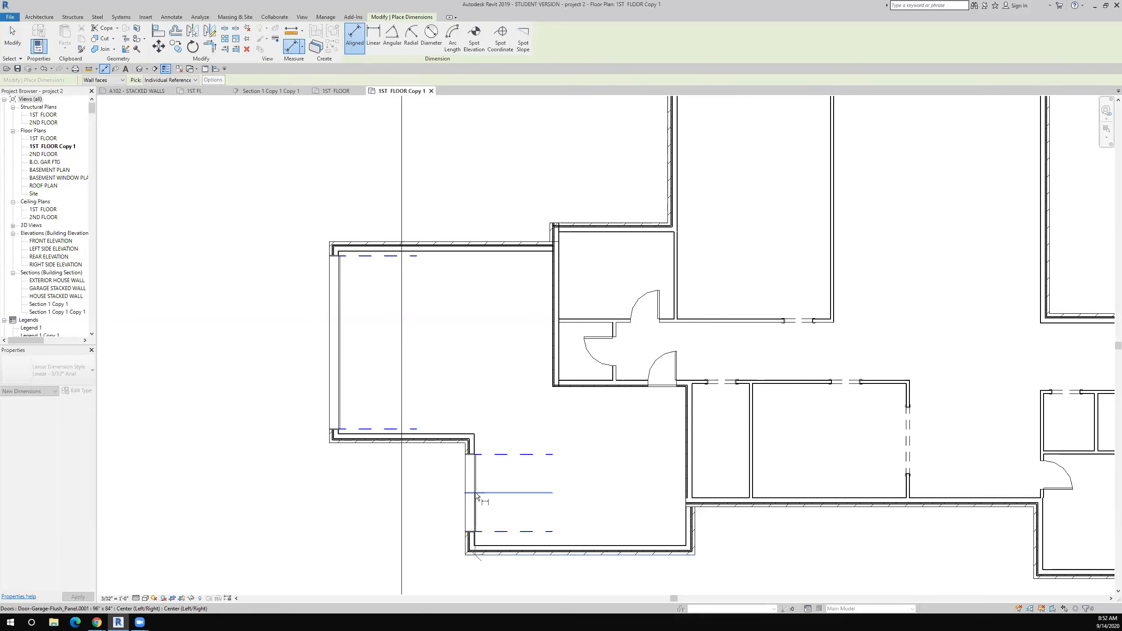
pyautogui.click(454, 470)
pyautogui.click(443, 441)
pyautogui.click(442, 375)
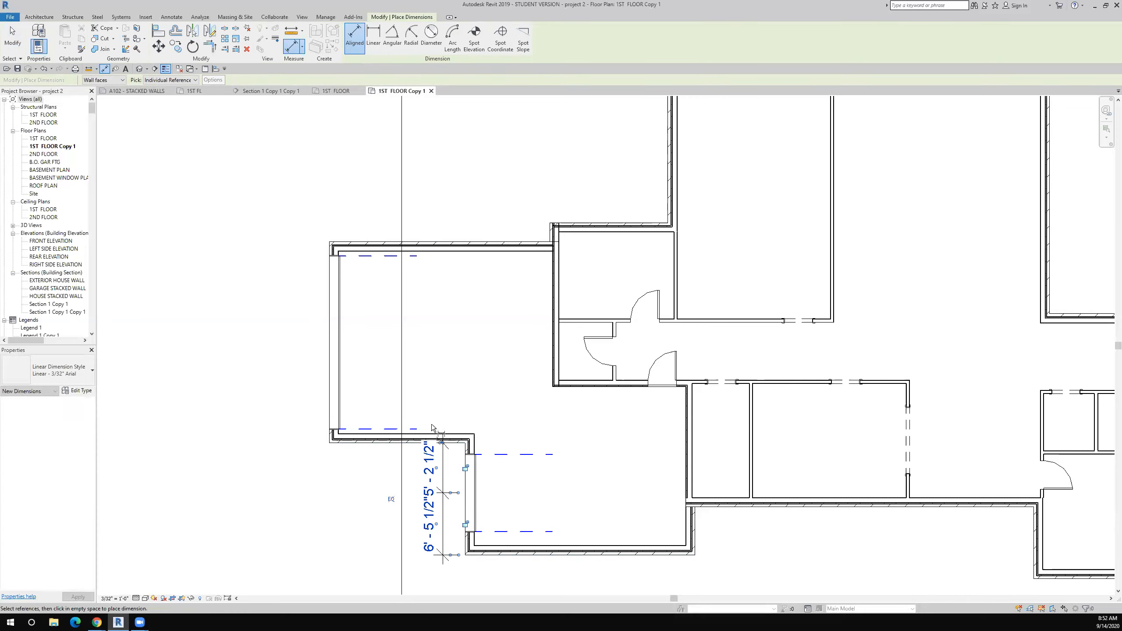
pyautogui.click(392, 498)
pyautogui.press('Escape')
pyautogui.press('Escape')
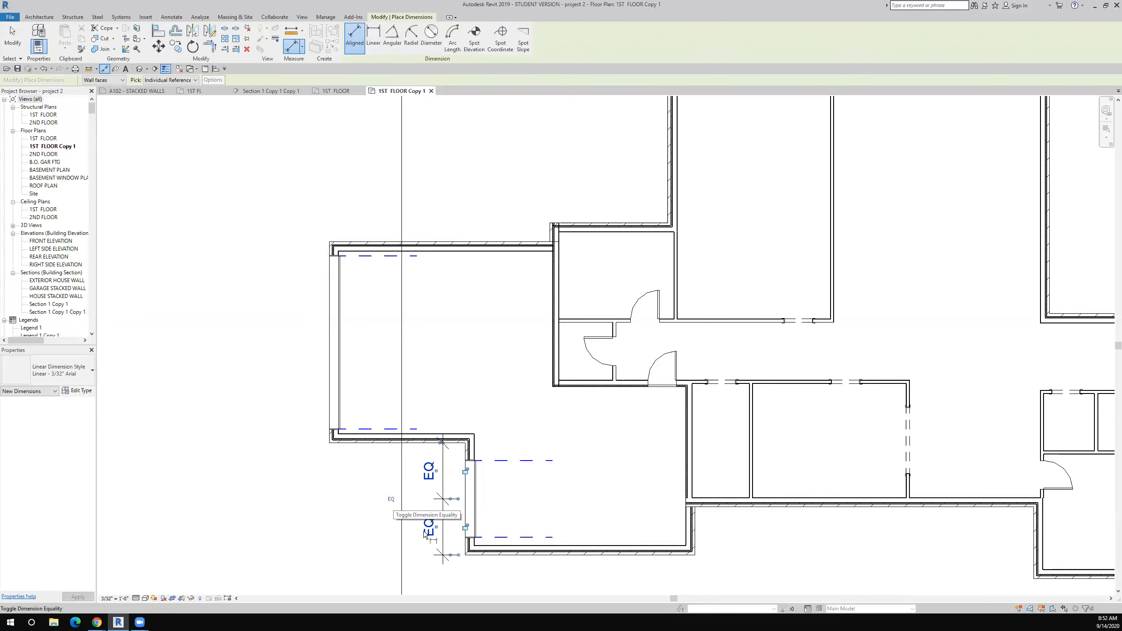
# Delete the 96" x 84" garage door together with its equality dimension, and save the project
pyautogui.click(548, 461)
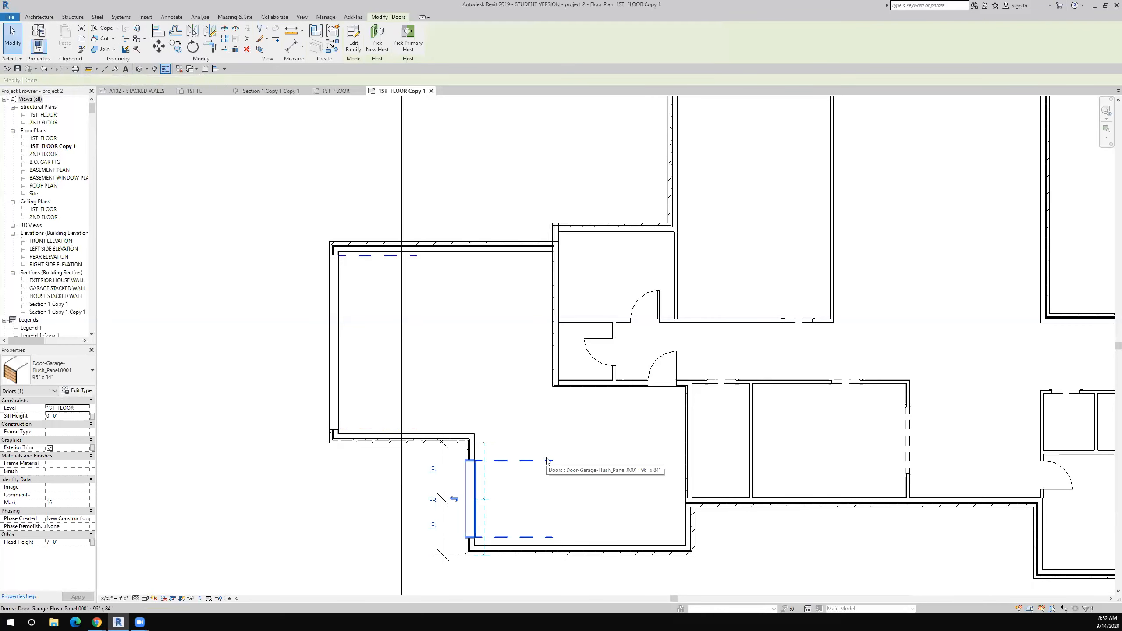
pyautogui.press('Delete')
pyautogui.click(437, 519)
pyautogui.press('Delete')
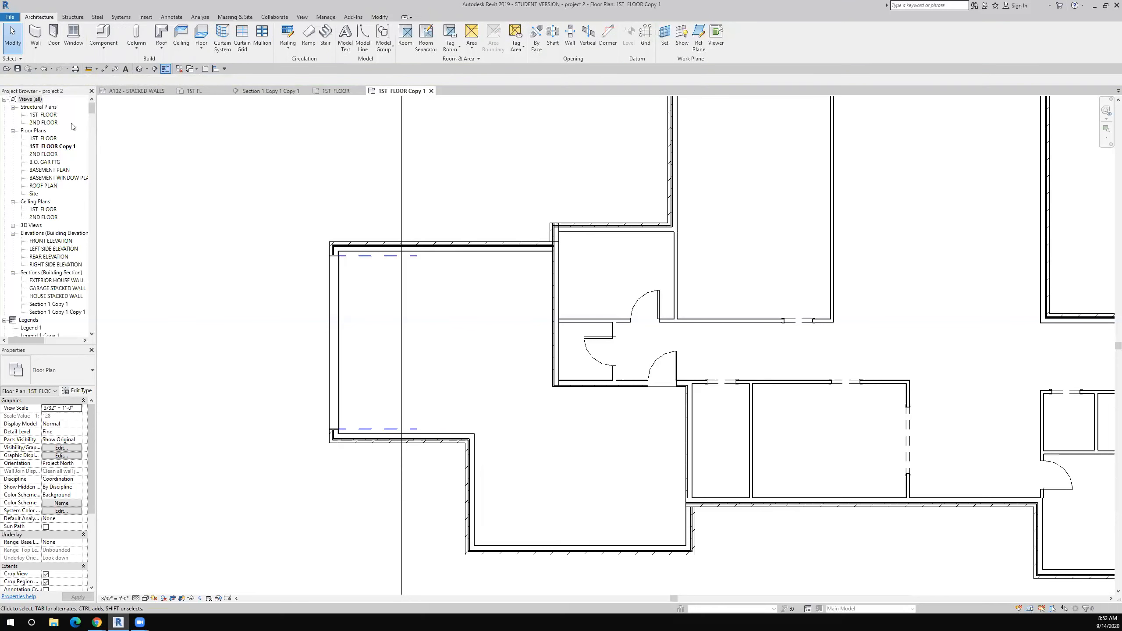
pyautogui.click(18, 69)
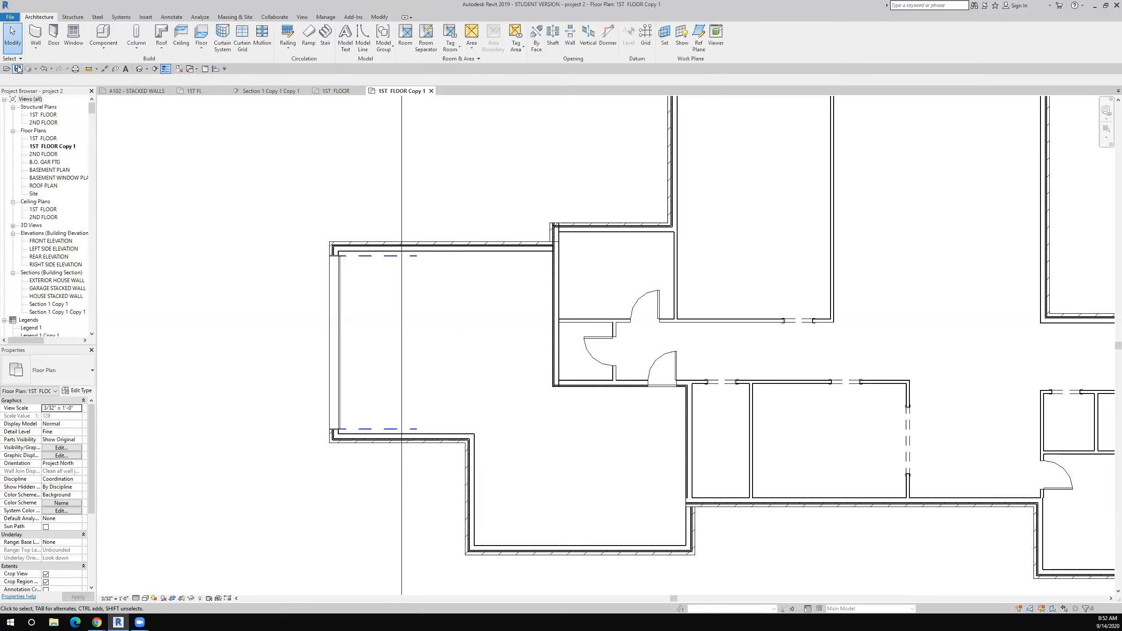